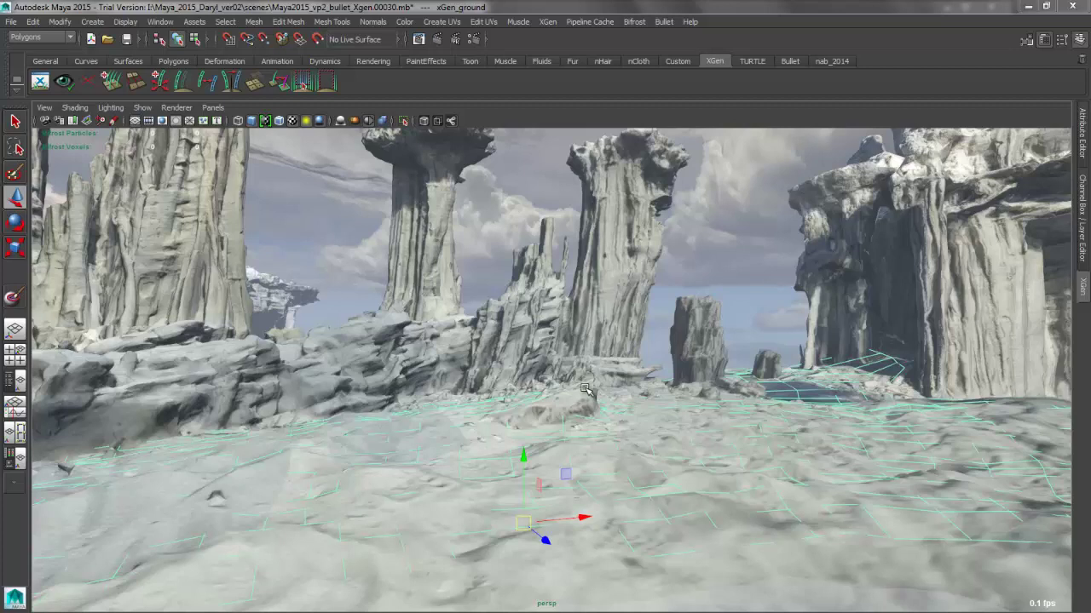
- Create description32 in a new collection 'gtr', using archive geometry placed and shaped by guides
key(alt+v)
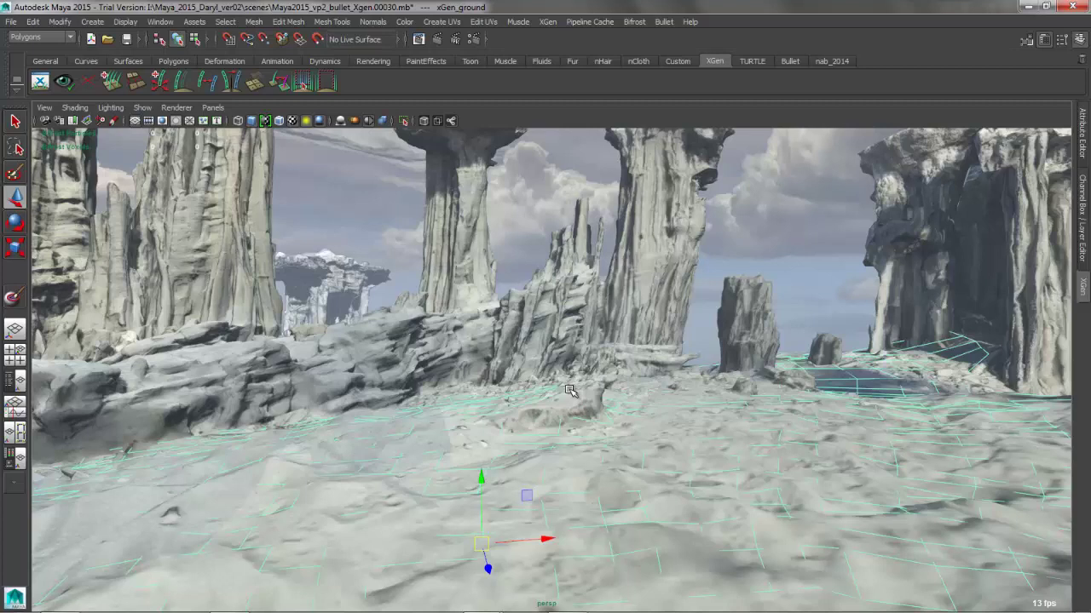
alt+middle_drag(467, 396, 478, 380)
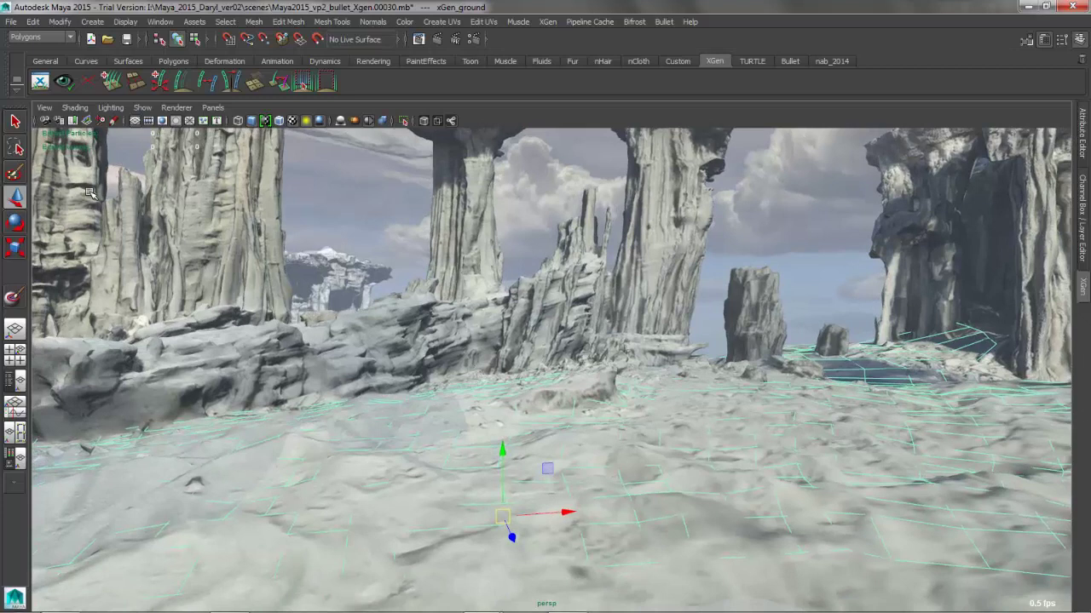
click(114, 85)
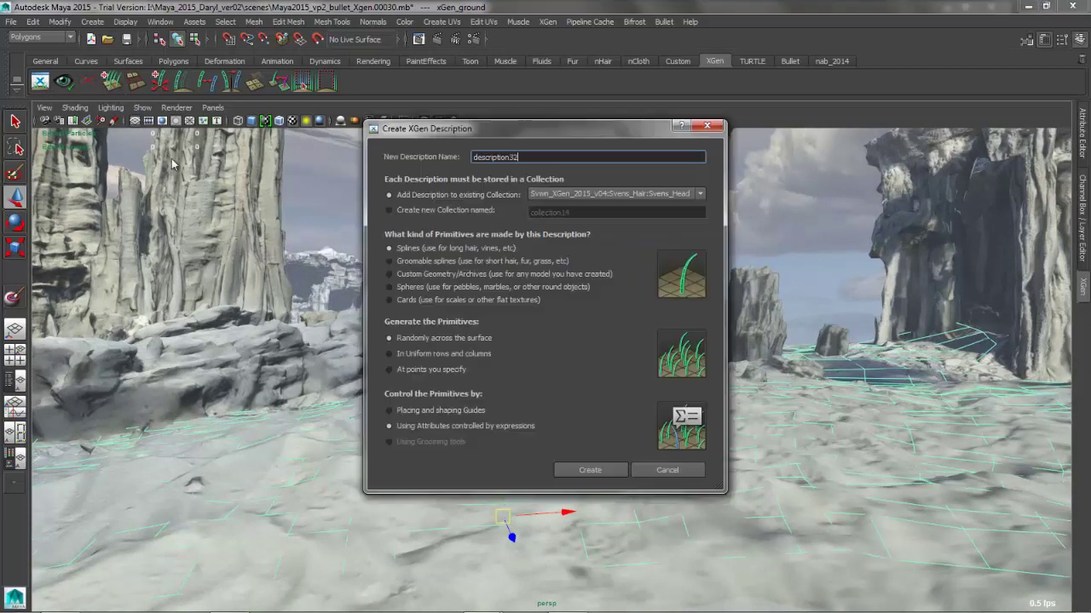
click(401, 212)
click(454, 211)
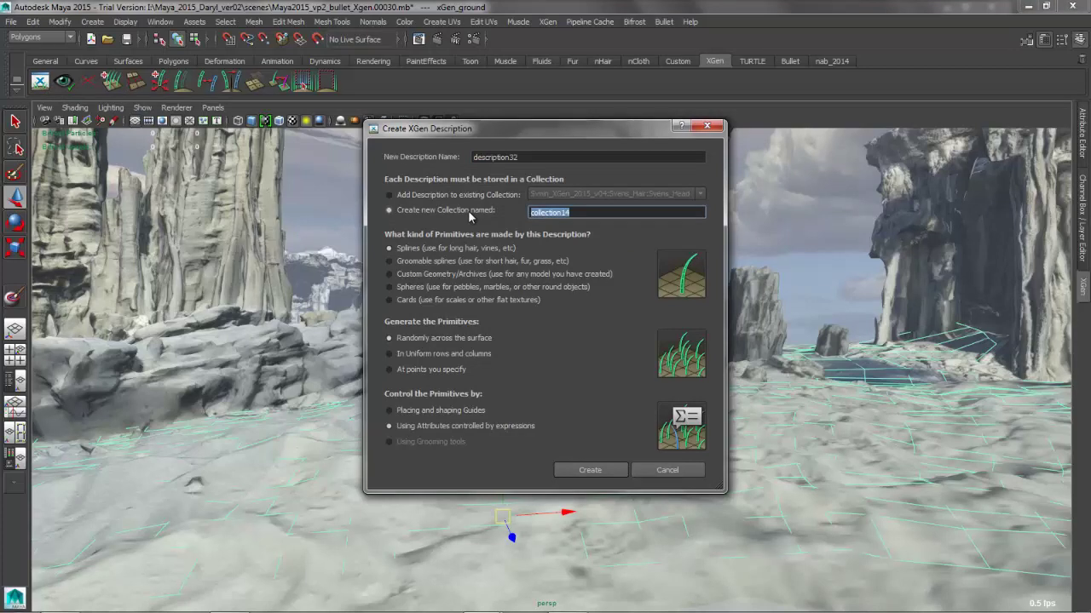
text(gtr)
click(399, 275)
click(394, 410)
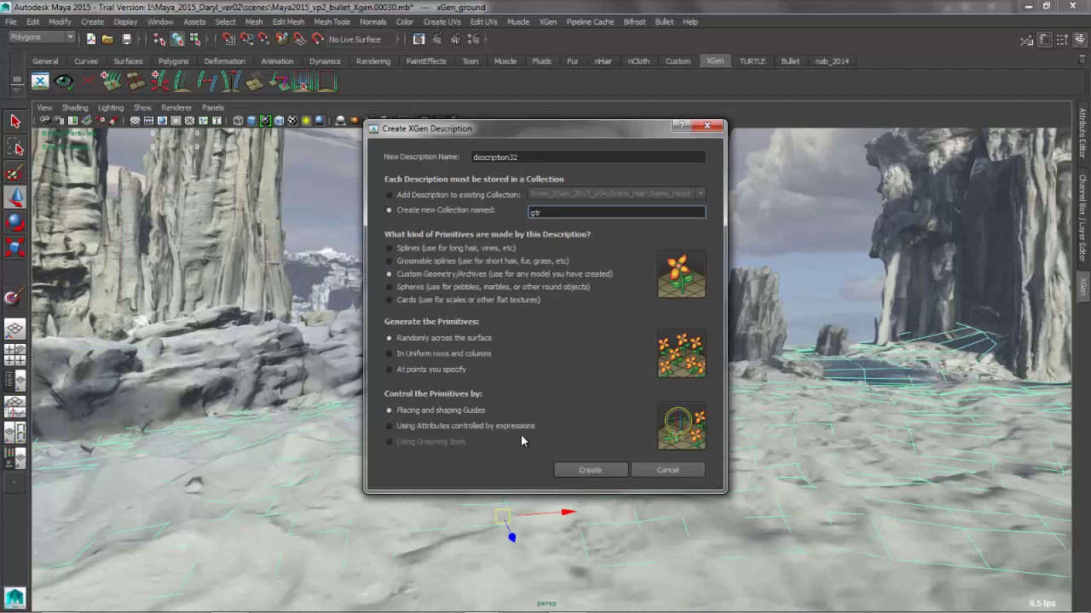
click(596, 471)
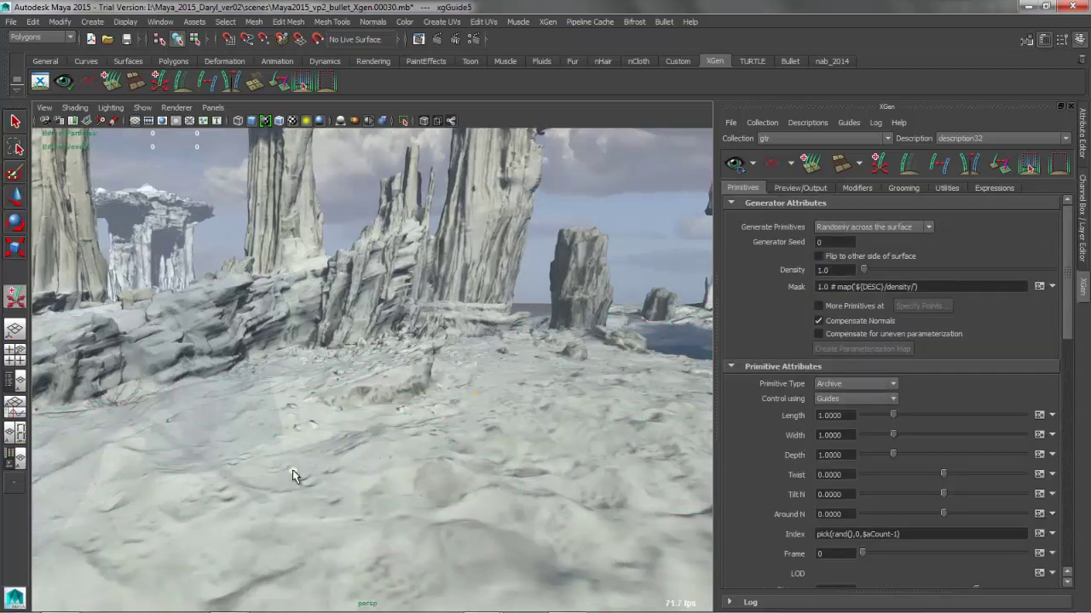
- Place five guides across the terrain with the Add Guides tool
scroll(839, 307, down, 3)
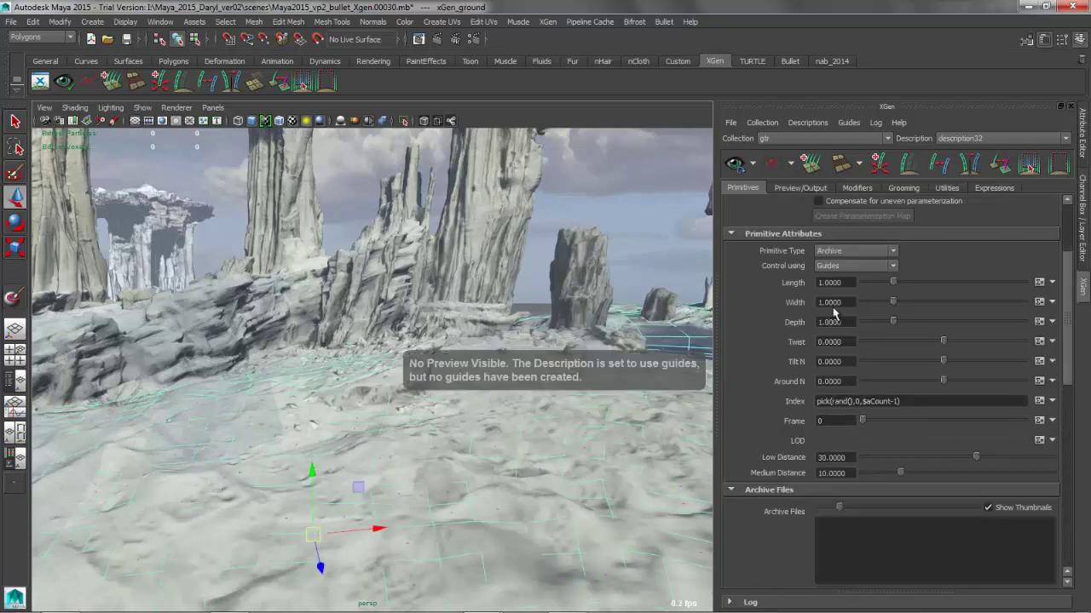
scroll(1072, 324, up, 3)
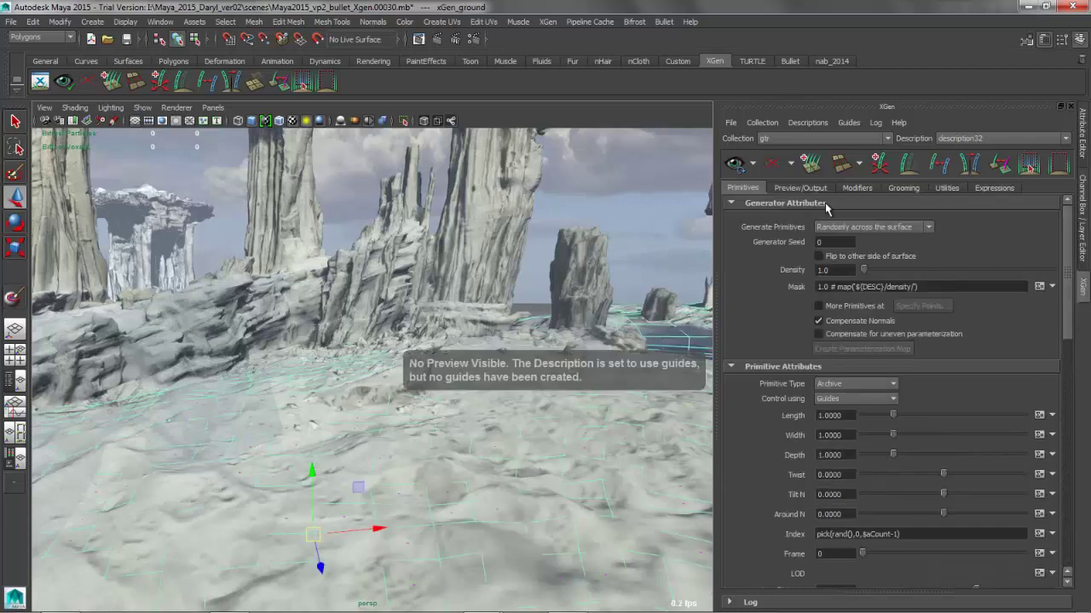
click(879, 167)
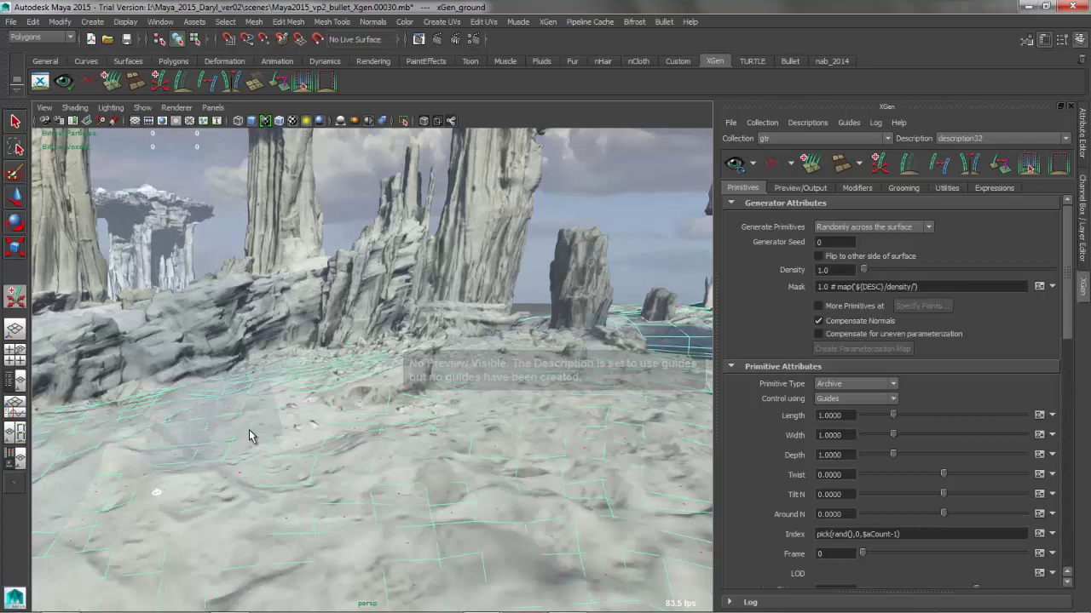
click(355, 412)
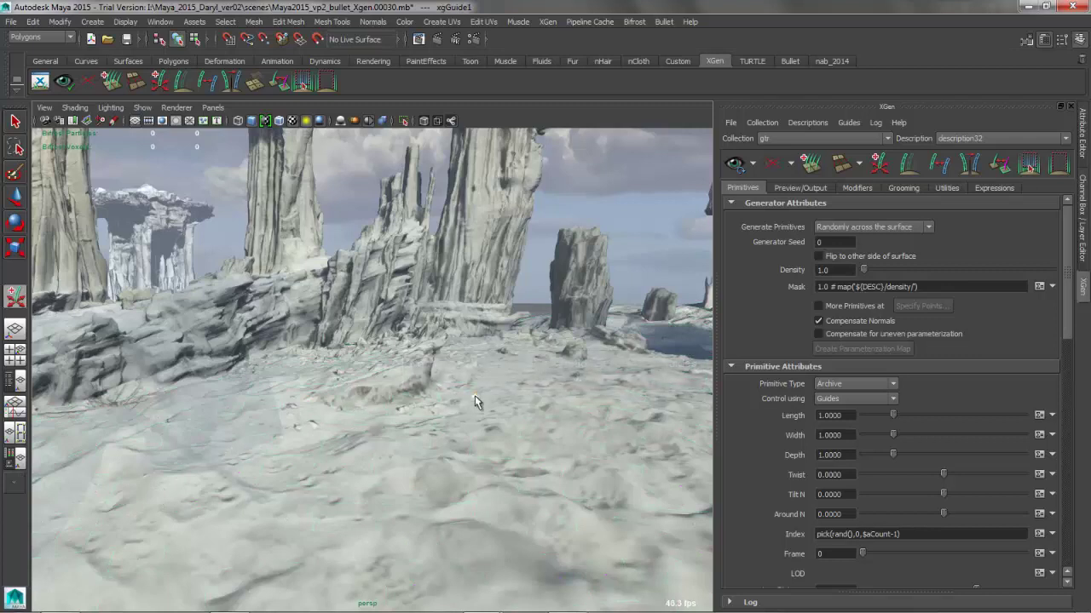
click(656, 413)
click(550, 464)
click(451, 452)
click(270, 494)
click(332, 503)
key(w)
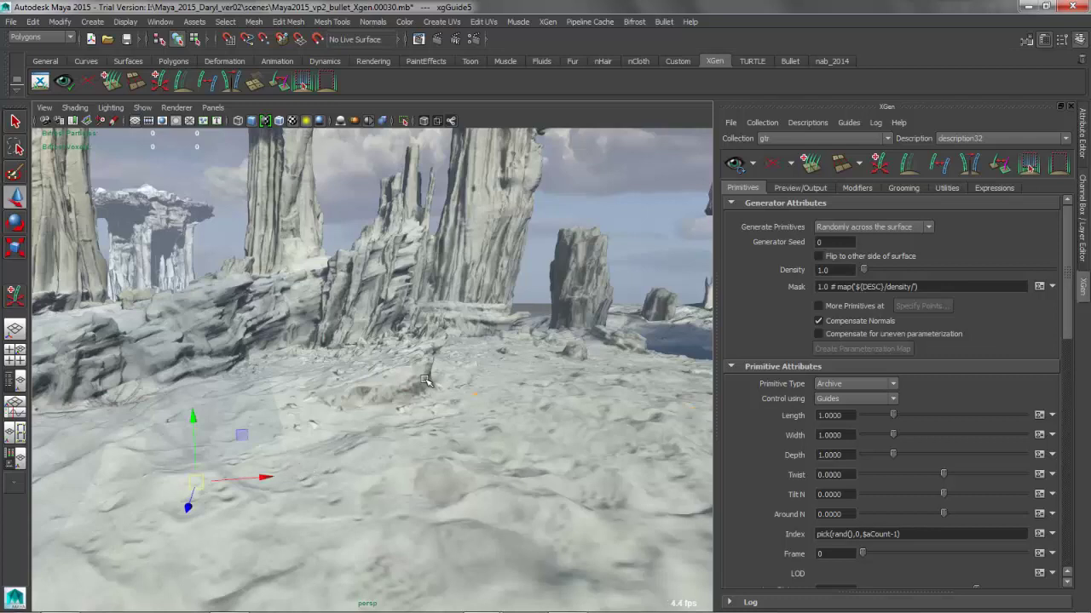
- Lower the Generator Attributes Density from 1.0 to 0.005
double_click(847, 269)
text(0.005)
key(Return)
alt+drag(424, 381, 430, 385)
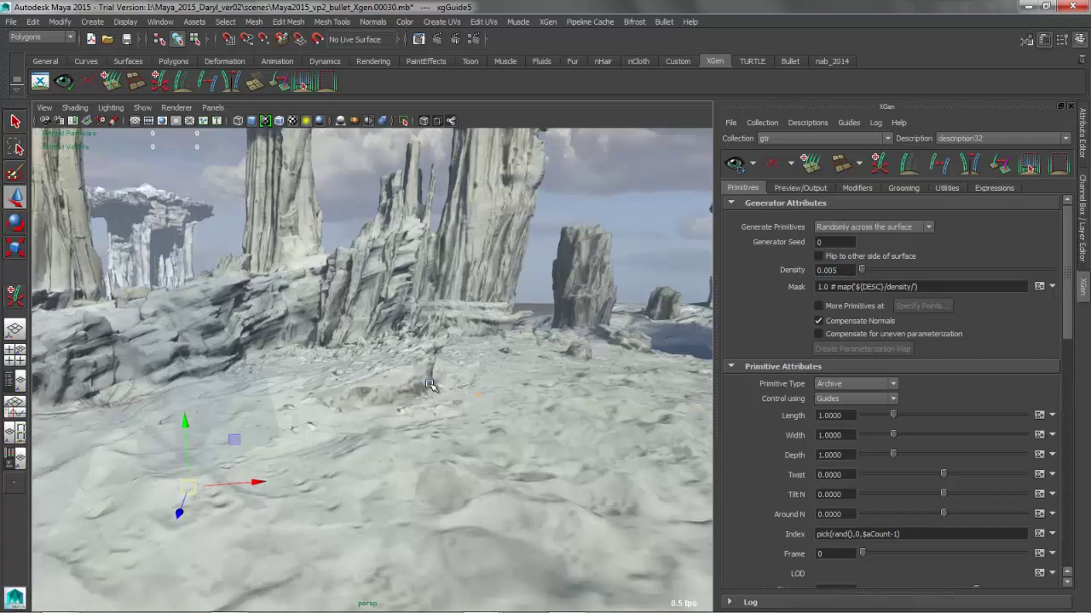
mouse_move(430, 385)
alt+middle_down()
mouse_move(409, 383)
mouse_move(430, 388)
alt+middle_up()
- Browse for archive files in I:\Maya_2015_Daryl_ver02\xgen\archives
drag(1066, 318, 1055, 409)
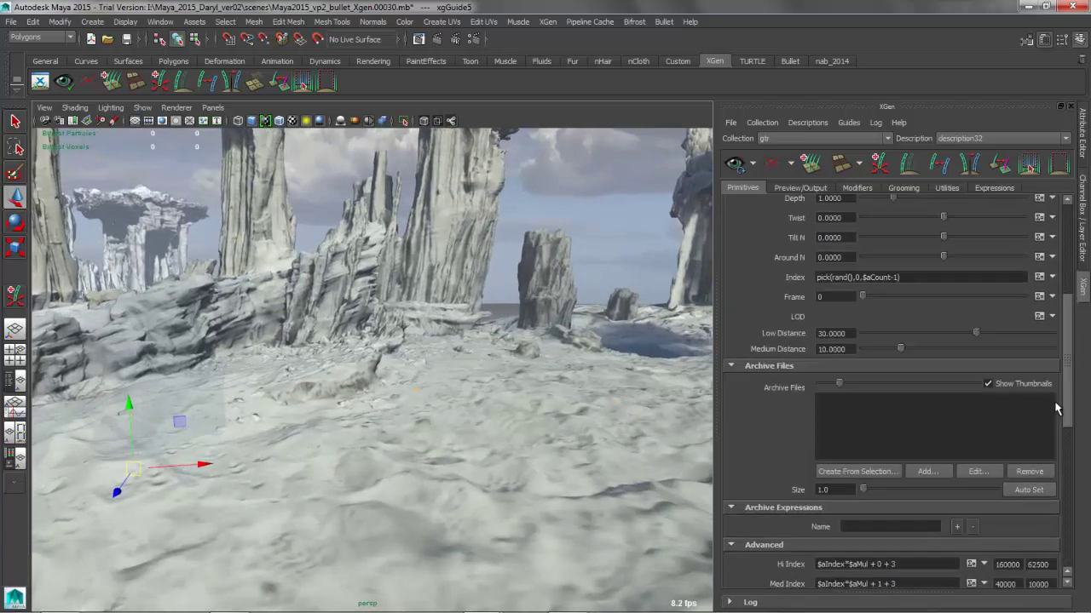
scroll(1054, 409, down, 2)
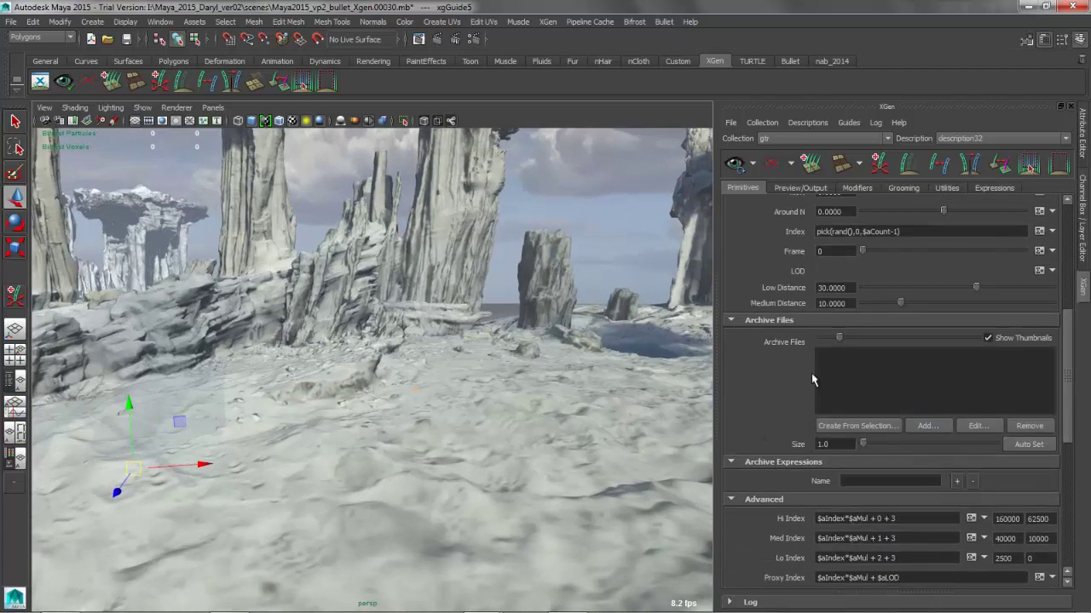
scroll(1067, 392, up, 6)
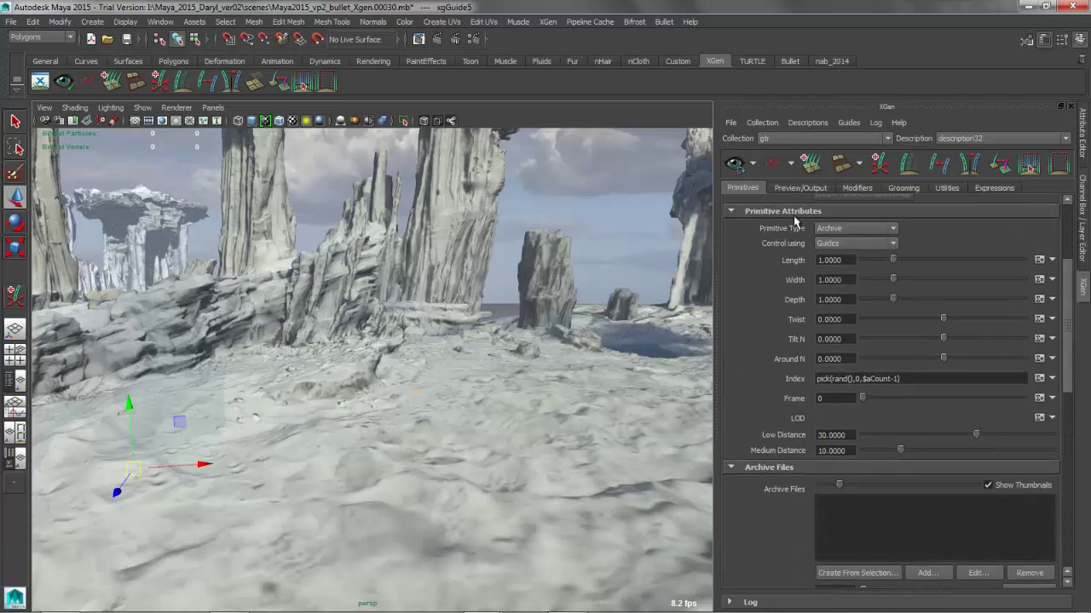
drag(1071, 362, 1071, 404)
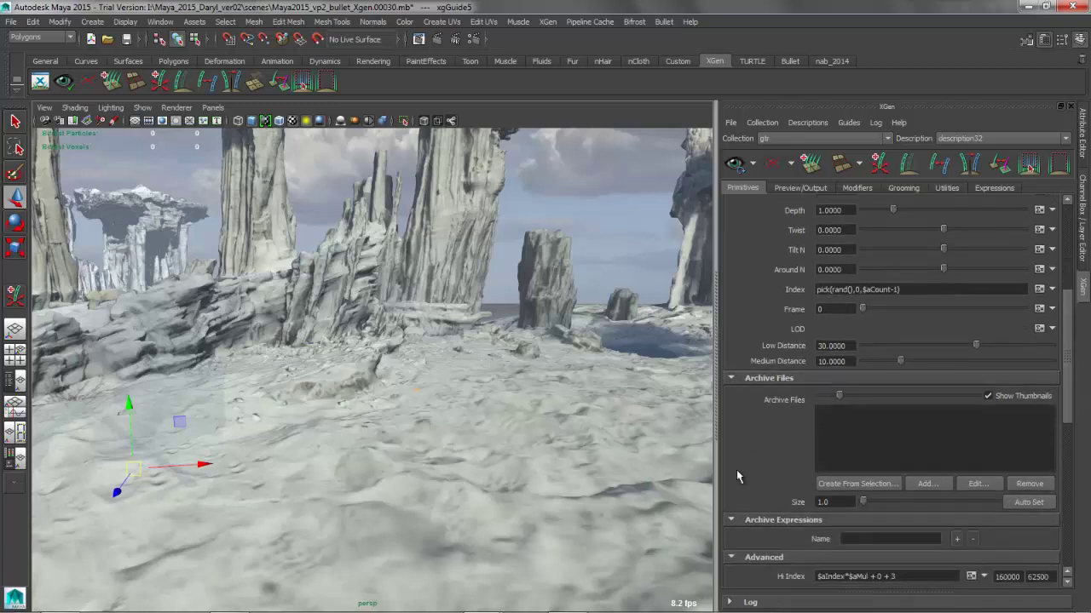
click(928, 483)
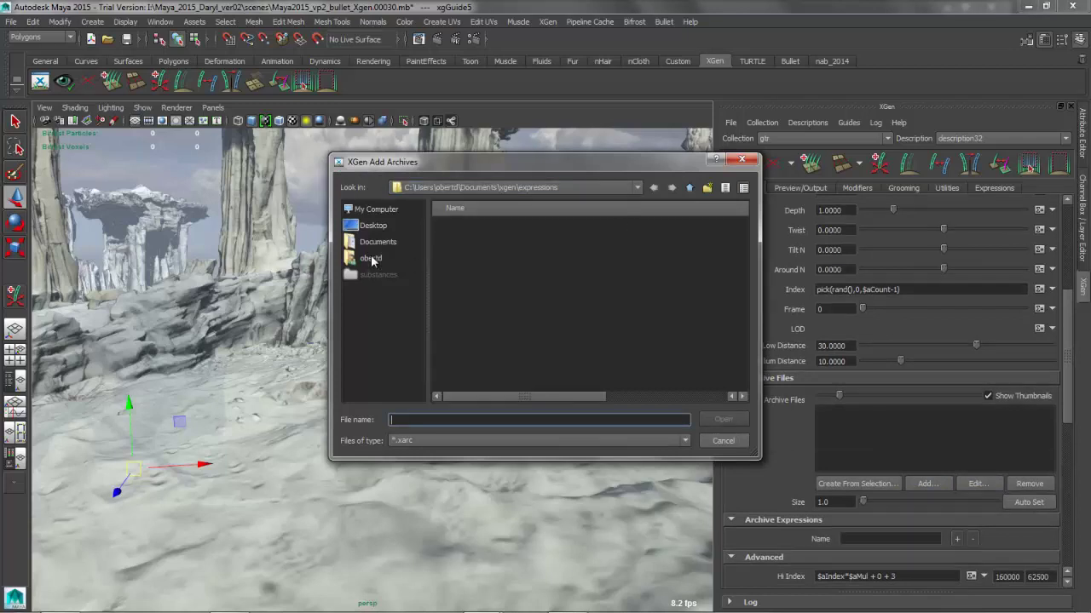
click(372, 211)
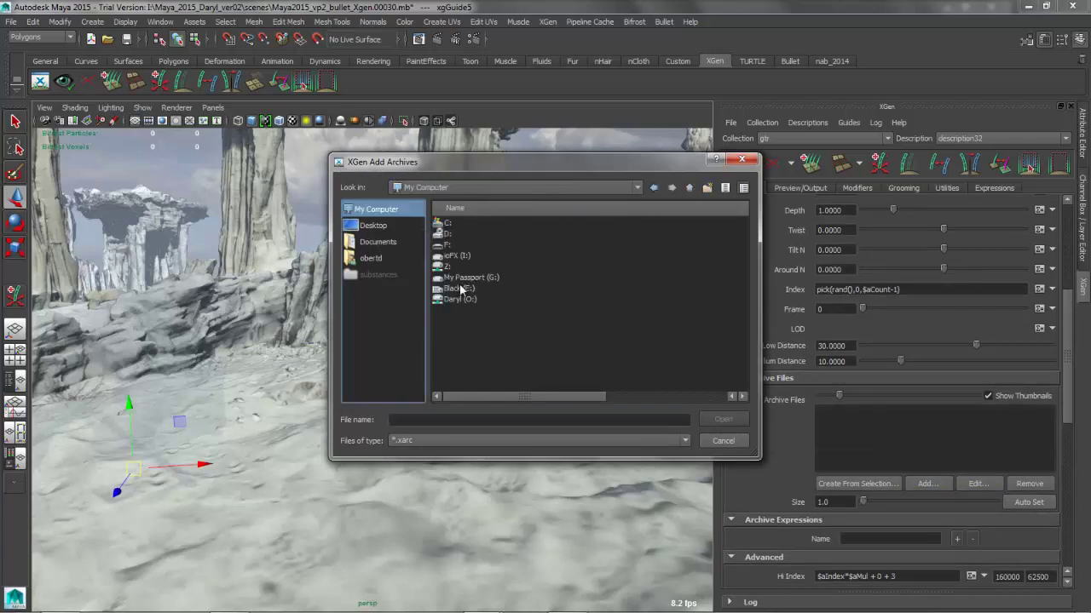
double_click(458, 256)
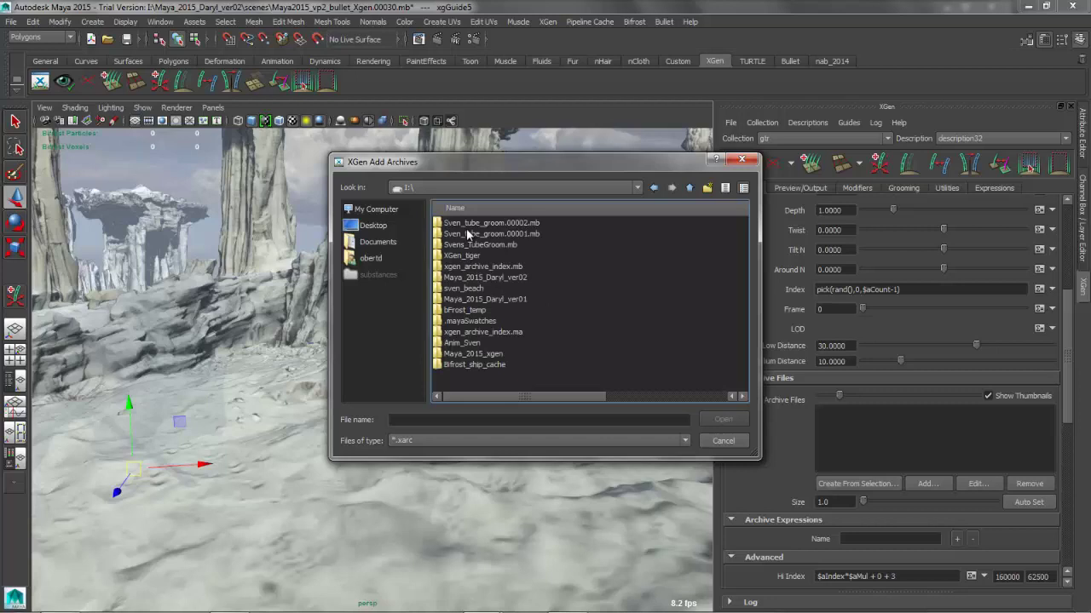
double_click(482, 277)
double_click(453, 234)
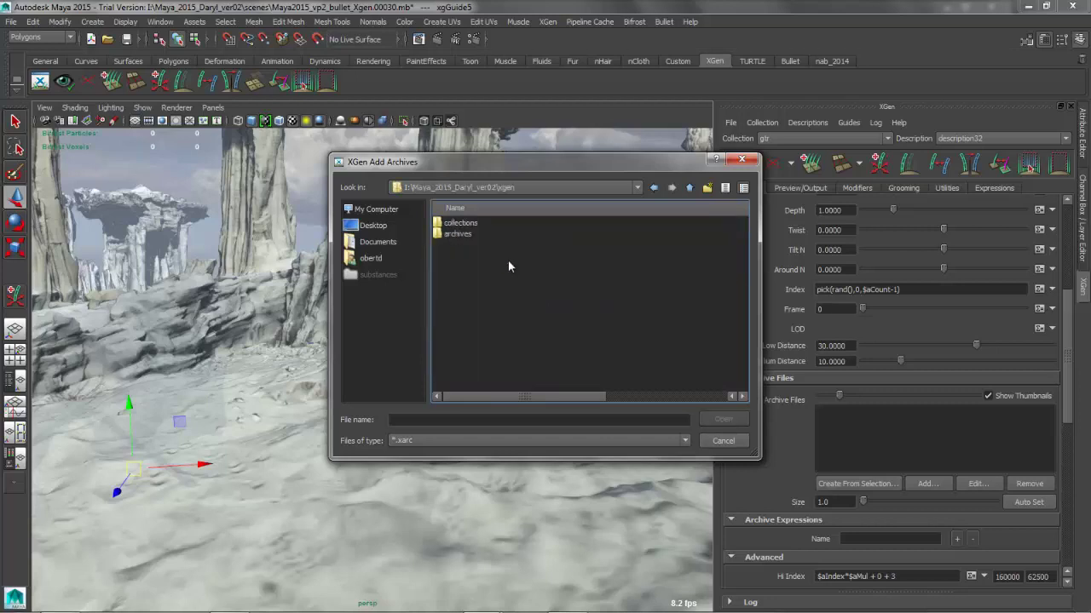
double_click(455, 236)
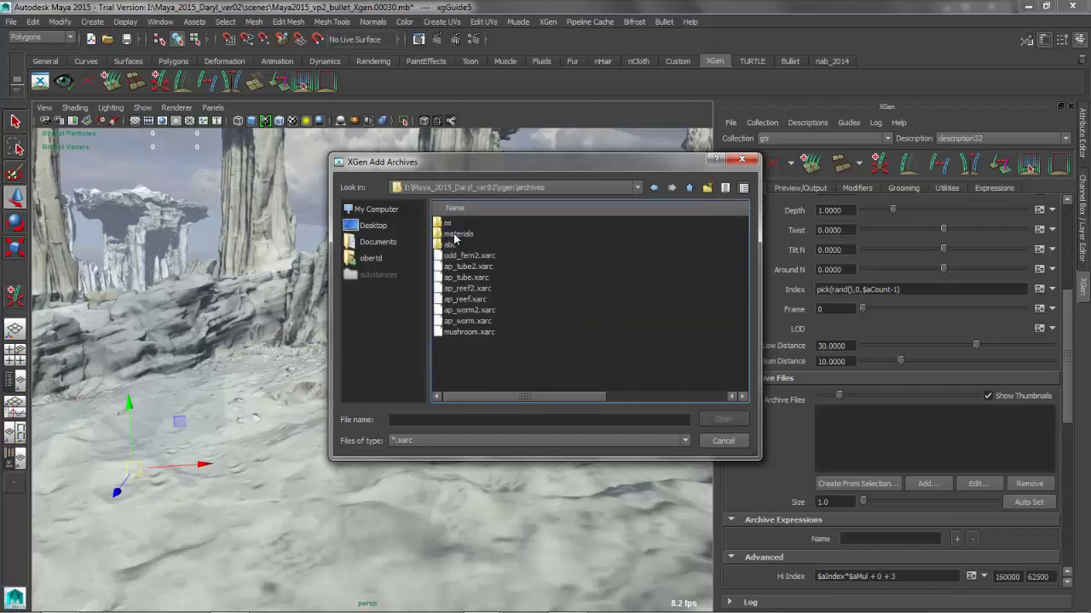
- Load mushroom, ap_reef and odd_fern2 .xarc archives and import their materials
click(458, 331)
ctrl+click(467, 299)
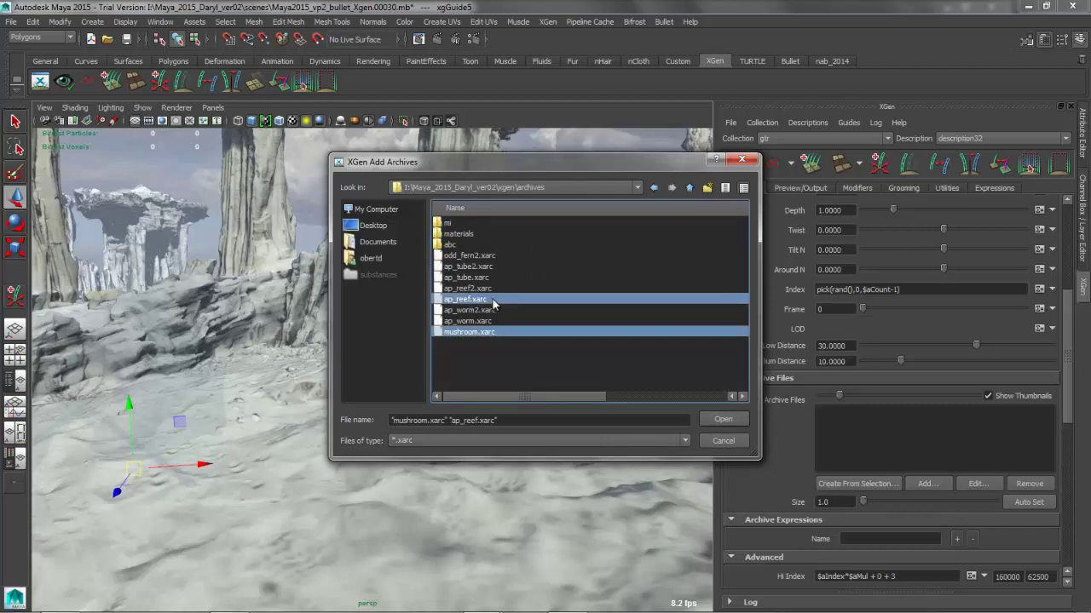
ctrl+click(458, 256)
click(723, 420)
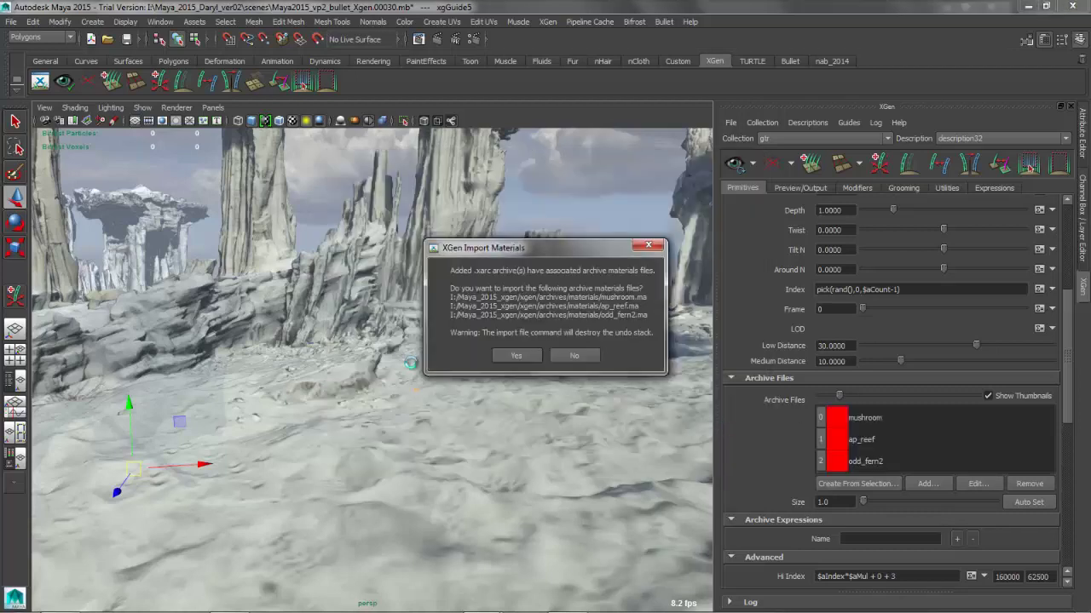
click(515, 355)
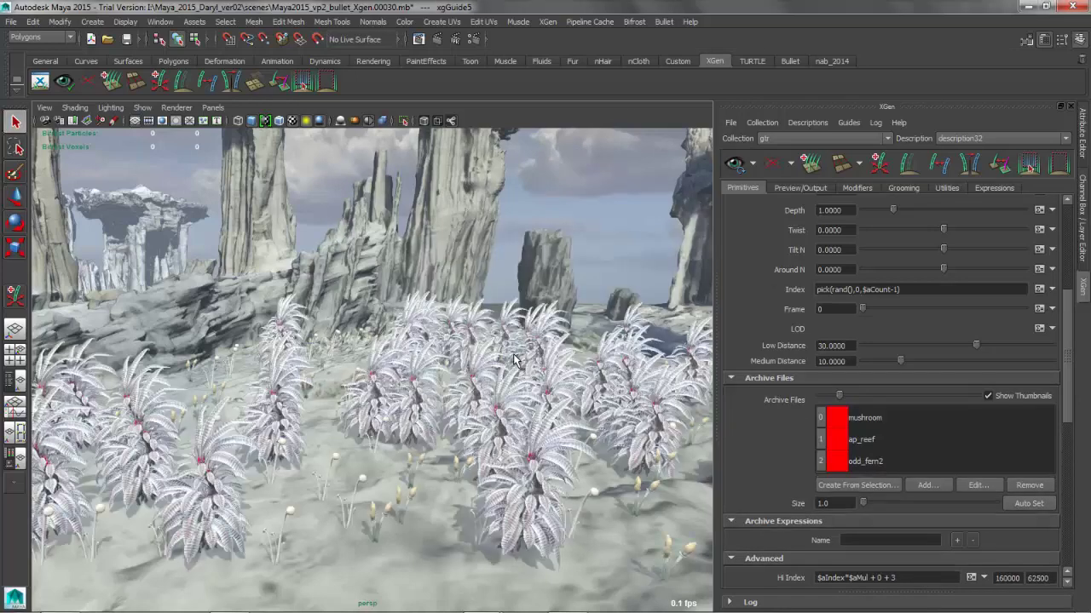
alt+drag(347, 368, 400, 368)
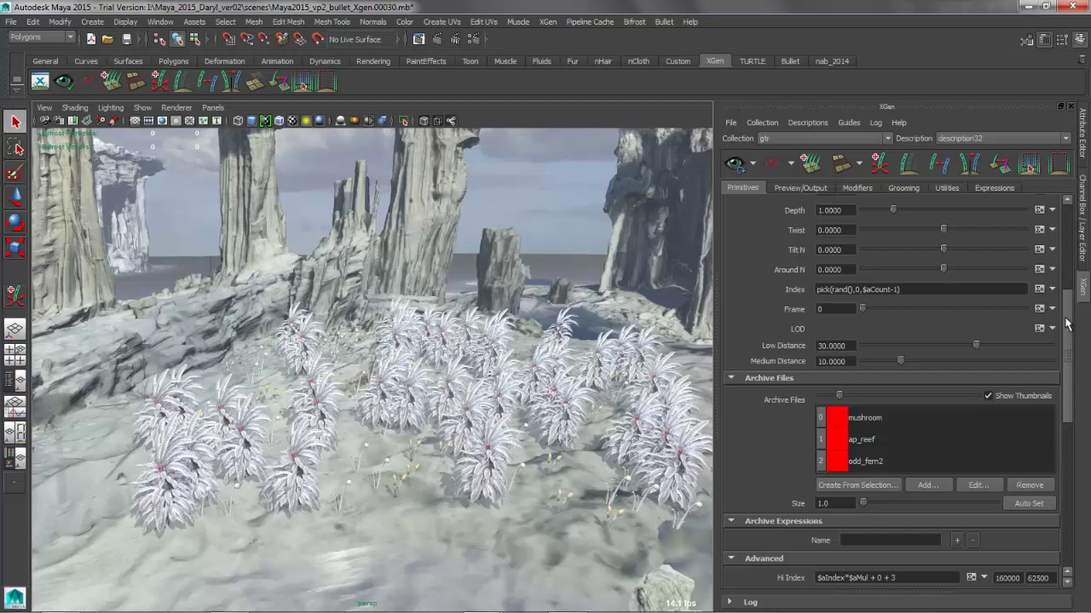
scroll(1069, 324, up, 3)
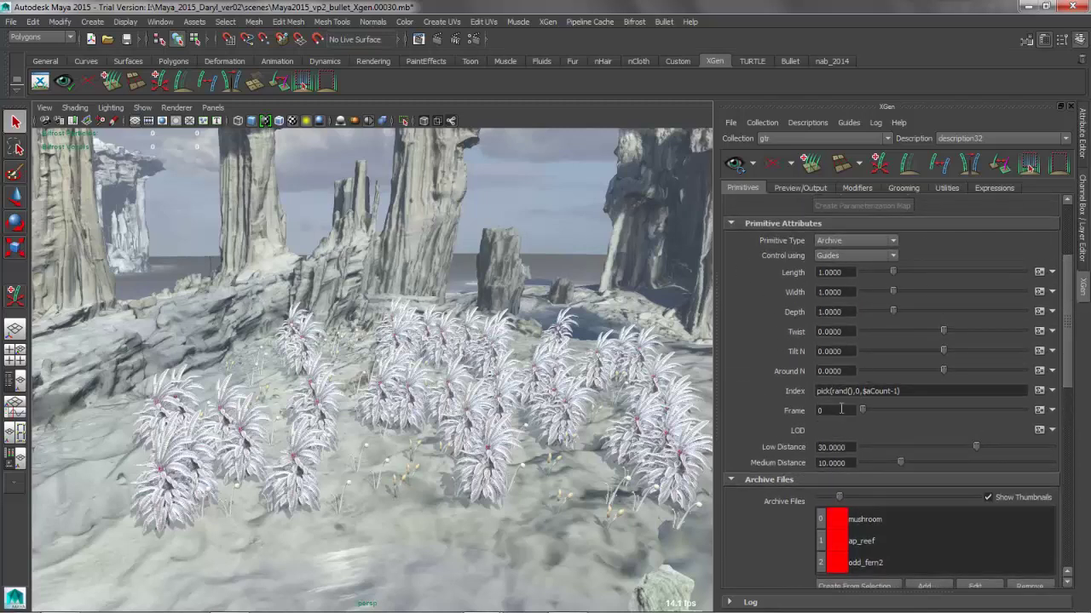
click(1039, 391)
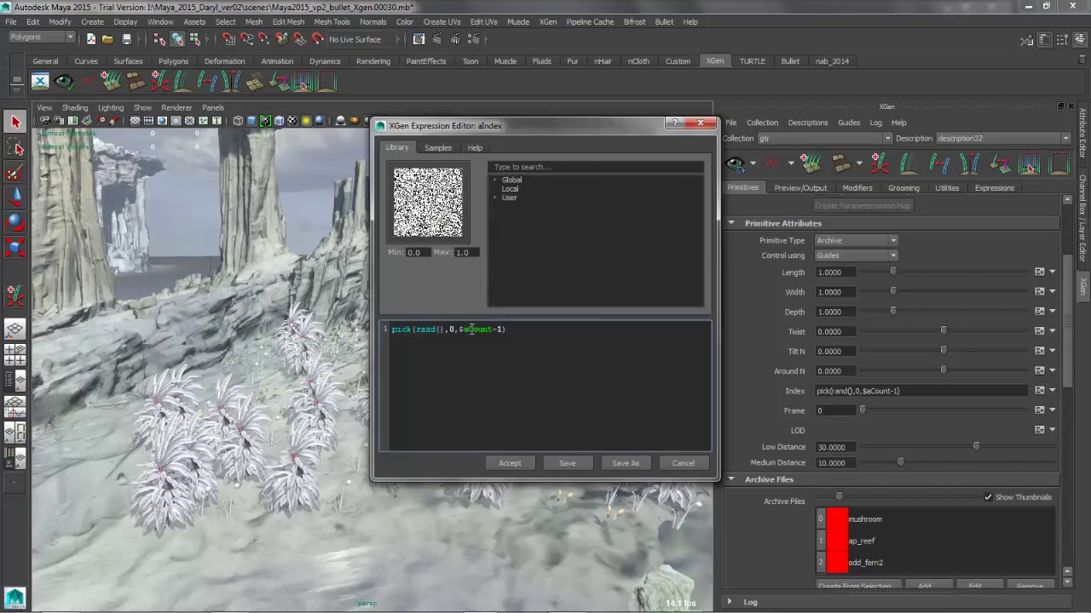
click(686, 465)
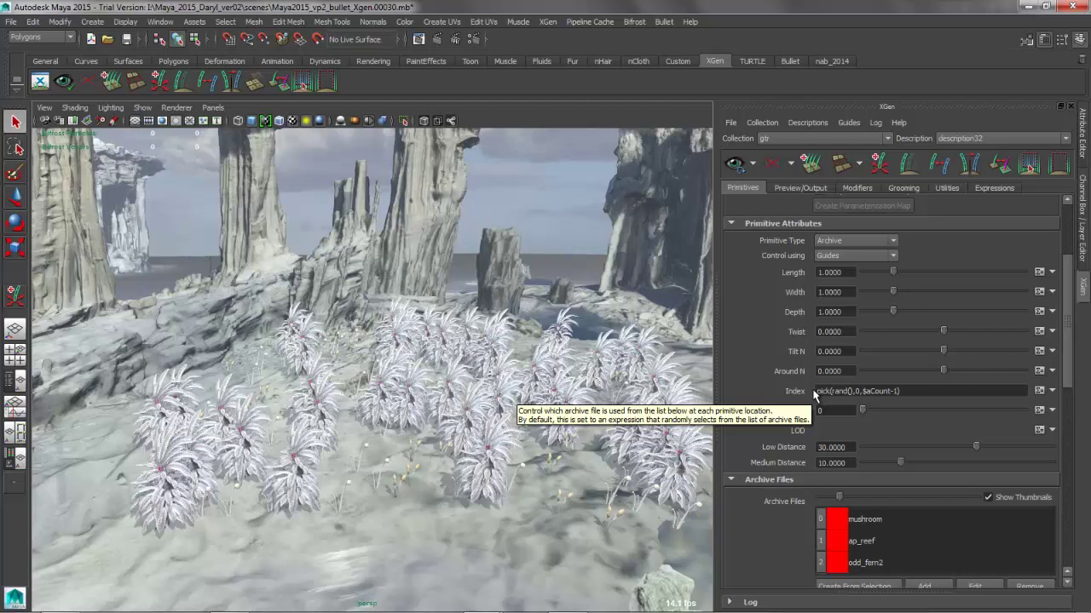
alt+drag(439, 253, 465, 264)
alt+drag(541, 352, 507, 351)
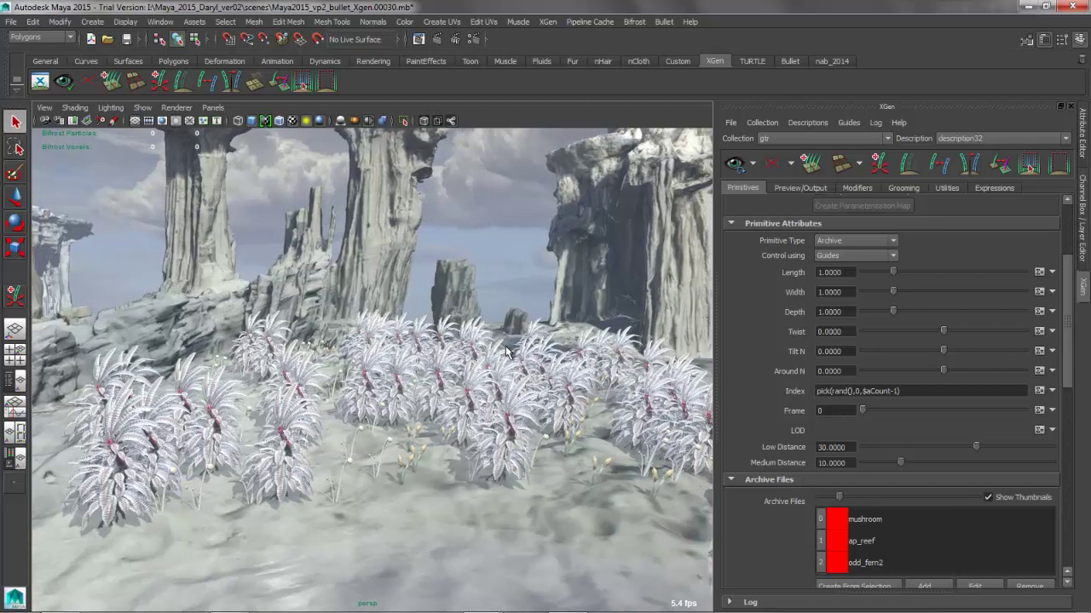
- Add a color-type expression named aColorMap on the Expressions tab
click(1010, 187)
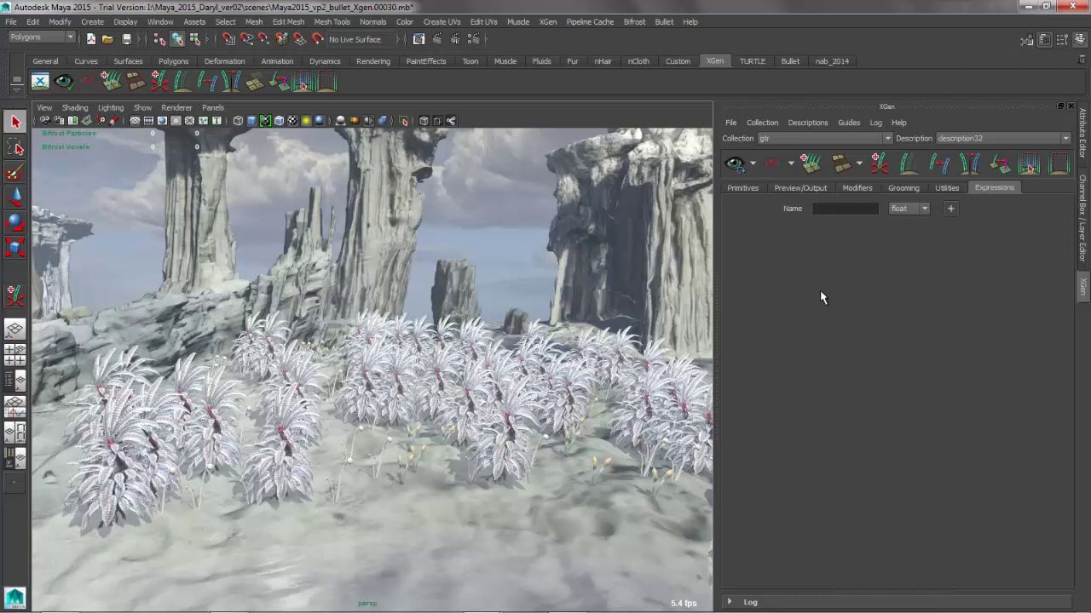
click(911, 210)
click(901, 229)
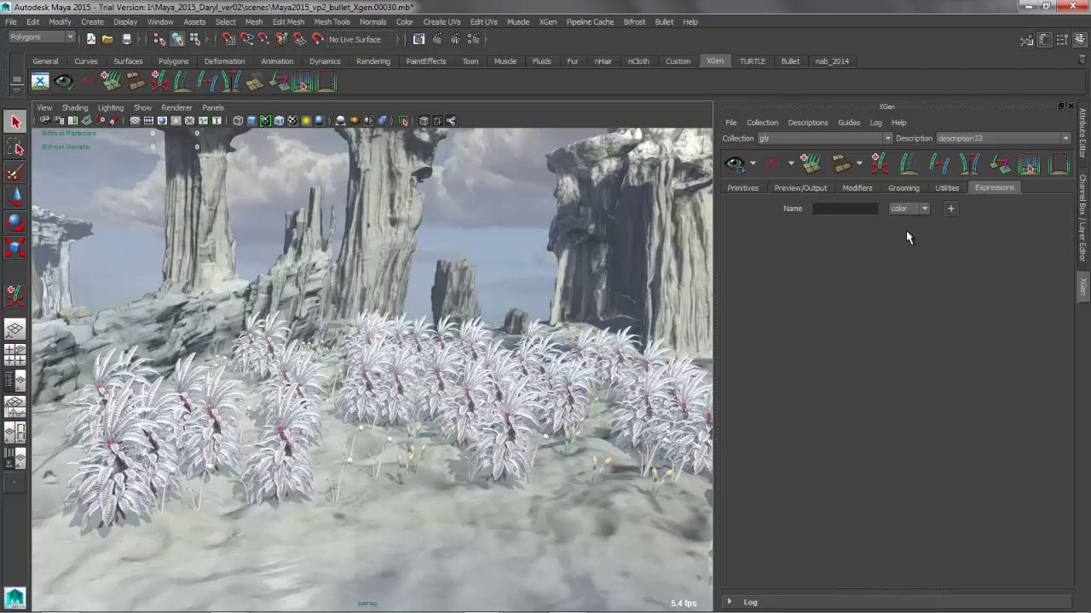
click(816, 209)
text(ColorMap)
click(951, 208)
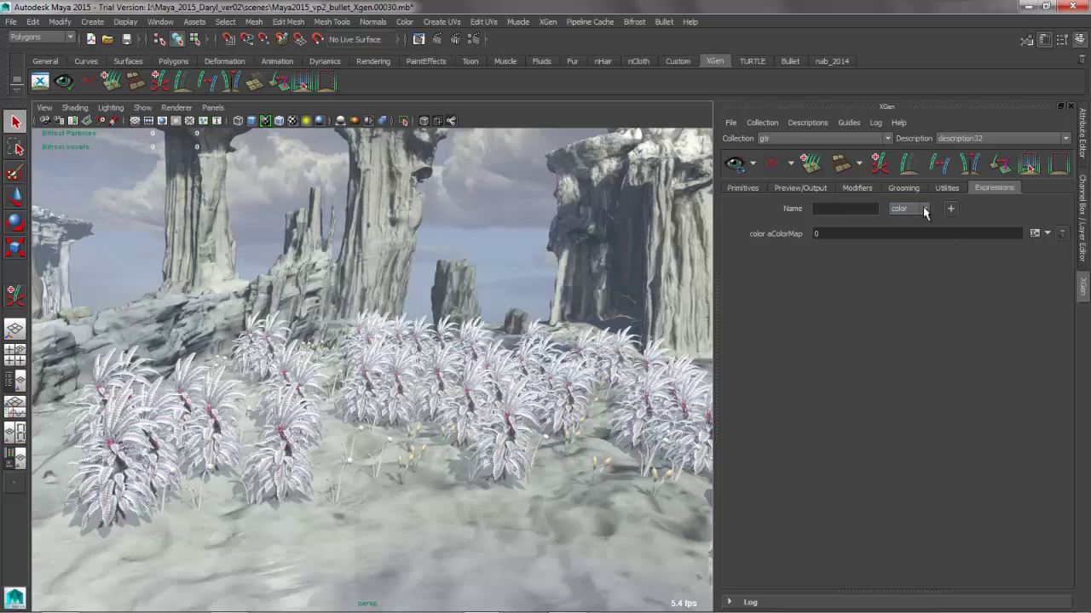
- Add a float-type expression named aColor
click(908, 208)
click(910, 220)
click(825, 210)
text(aColor)
click(950, 209)
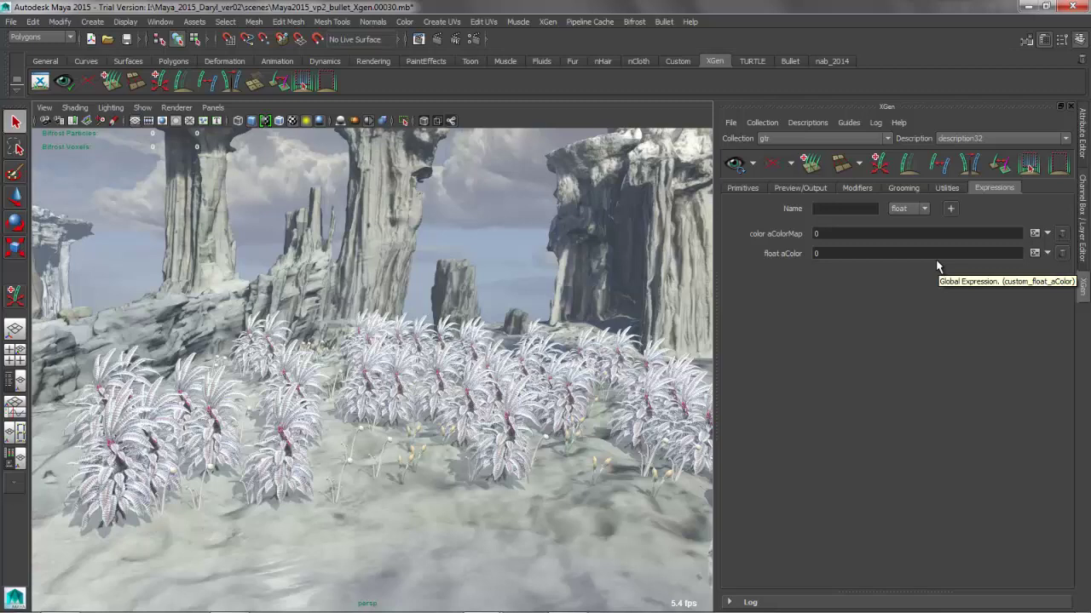
- Dismiss the aColor options menu and open the Documents library in Windows Explorer
click(1048, 254)
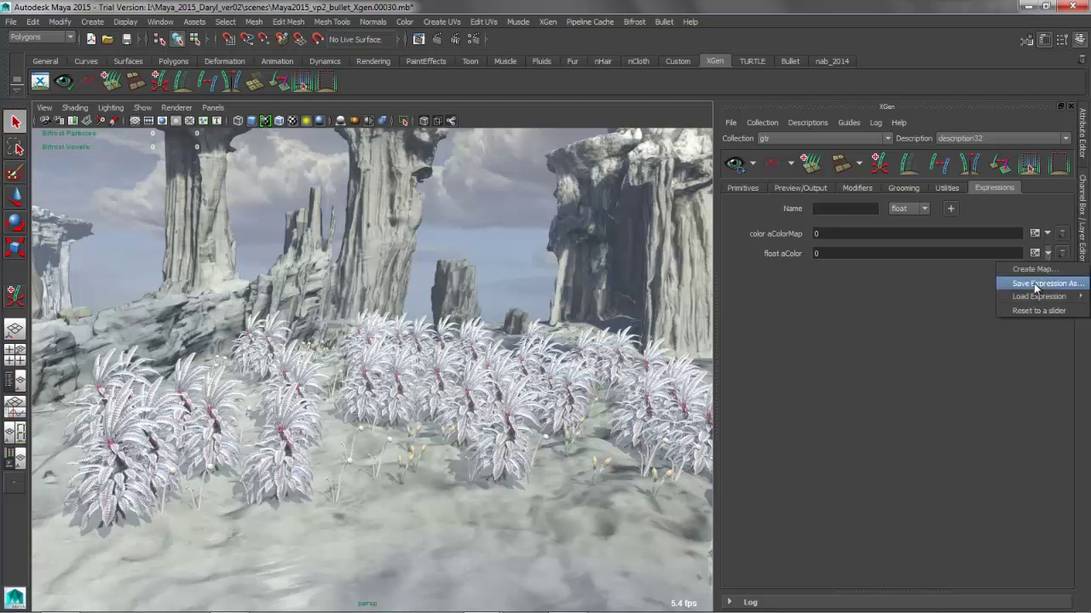
click(936, 278)
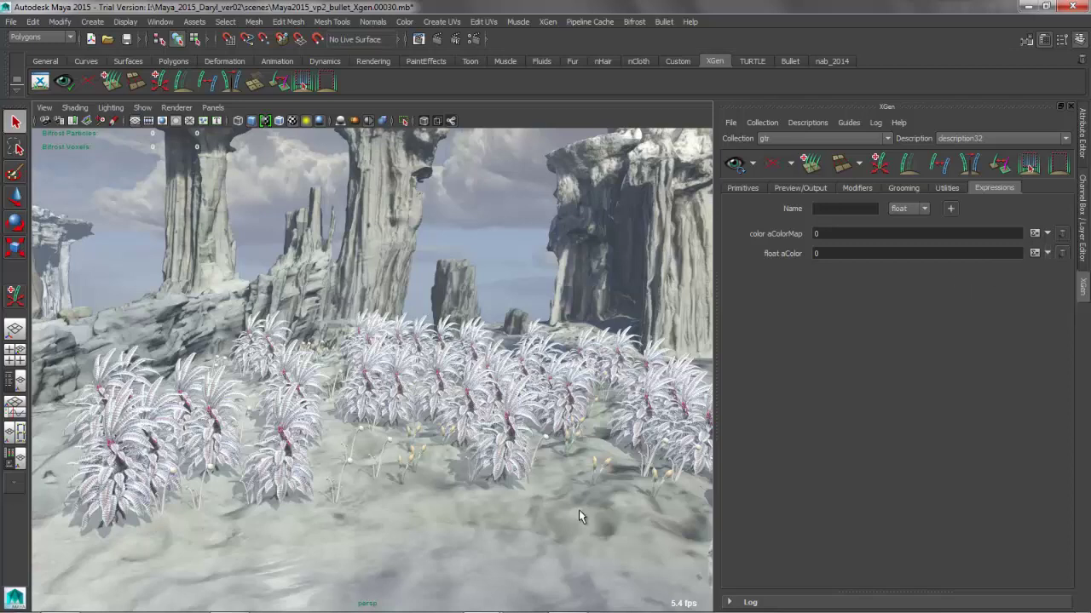
click(60, 601)
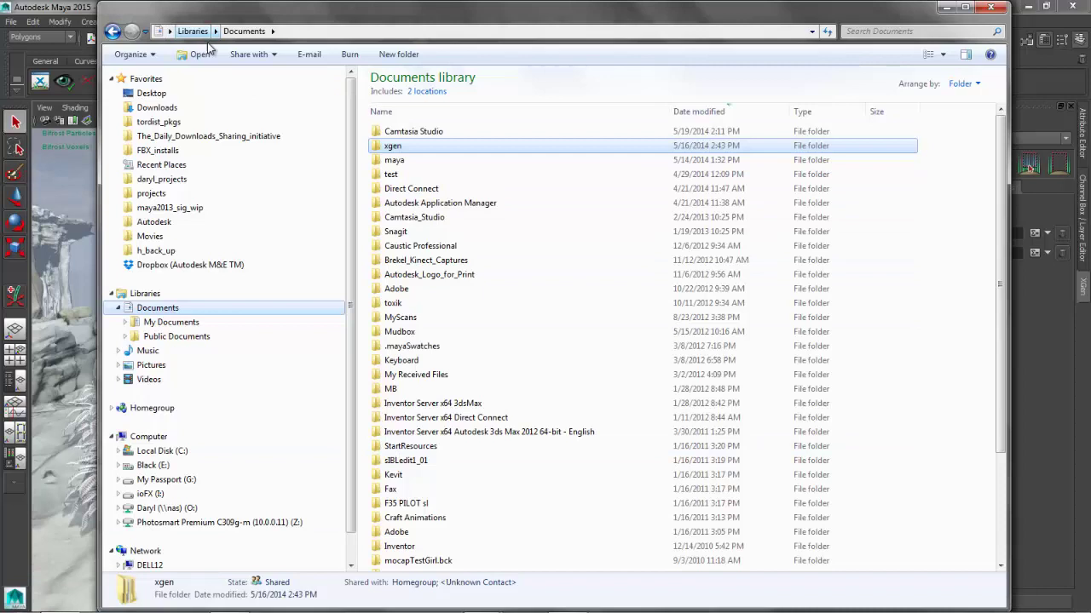
- Open Documents > xgen > expressions to view the saved .se expression files
double_click(377, 147)
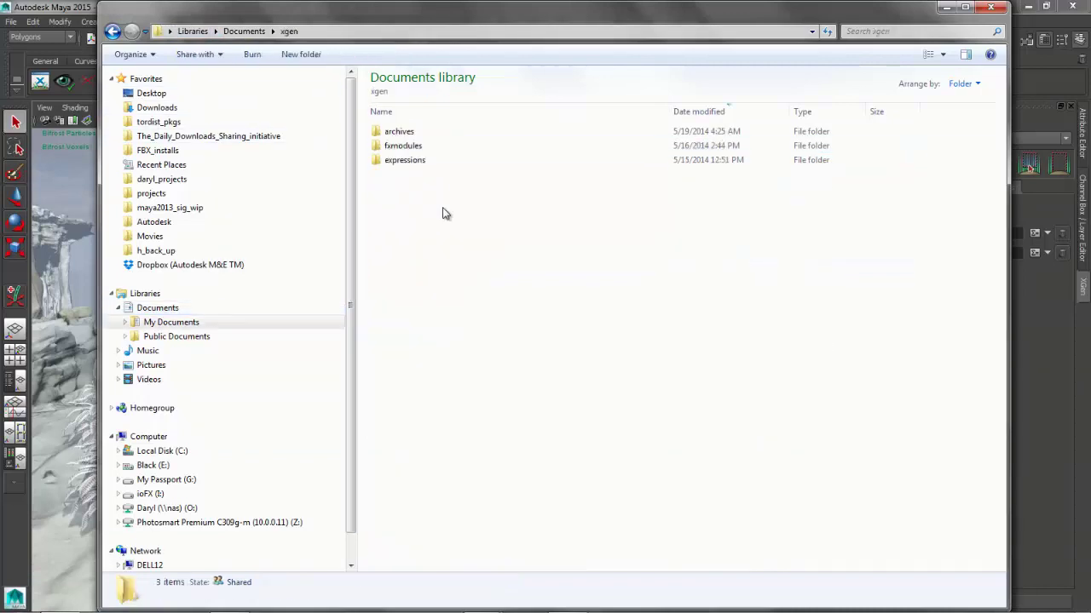
double_click(388, 162)
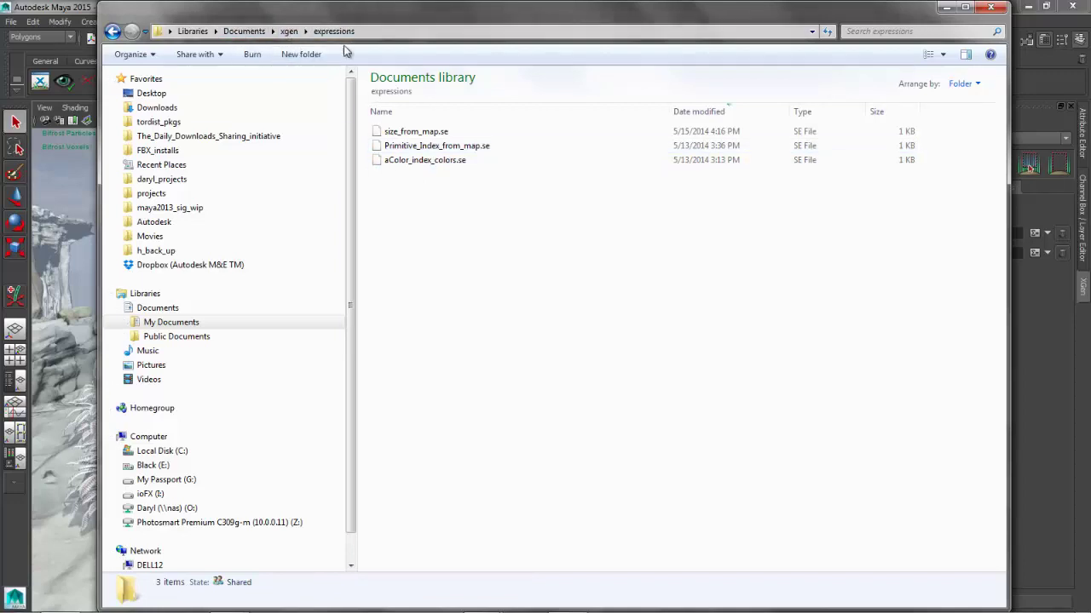
- Load the aColor_index_colors preset into the aColor float expression
click(946, 6)
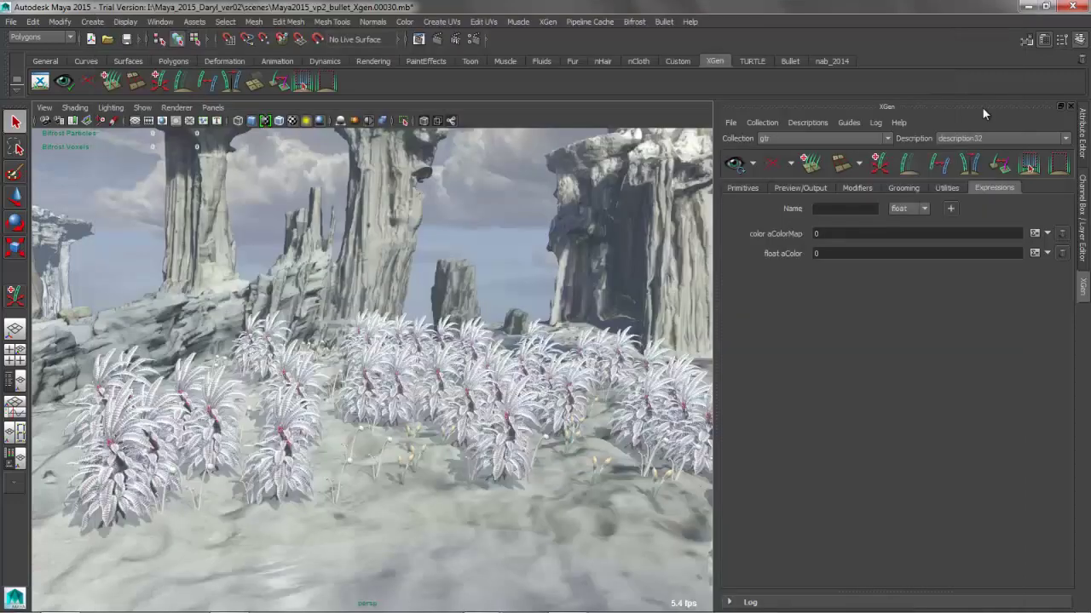
click(1047, 253)
mouse_move(1061, 298)
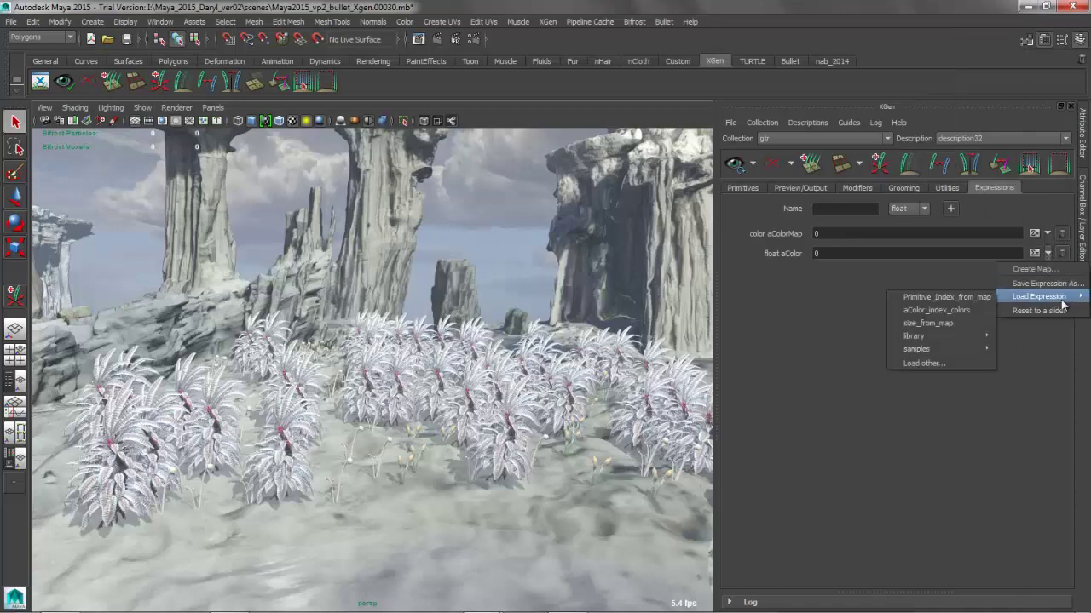
click(959, 312)
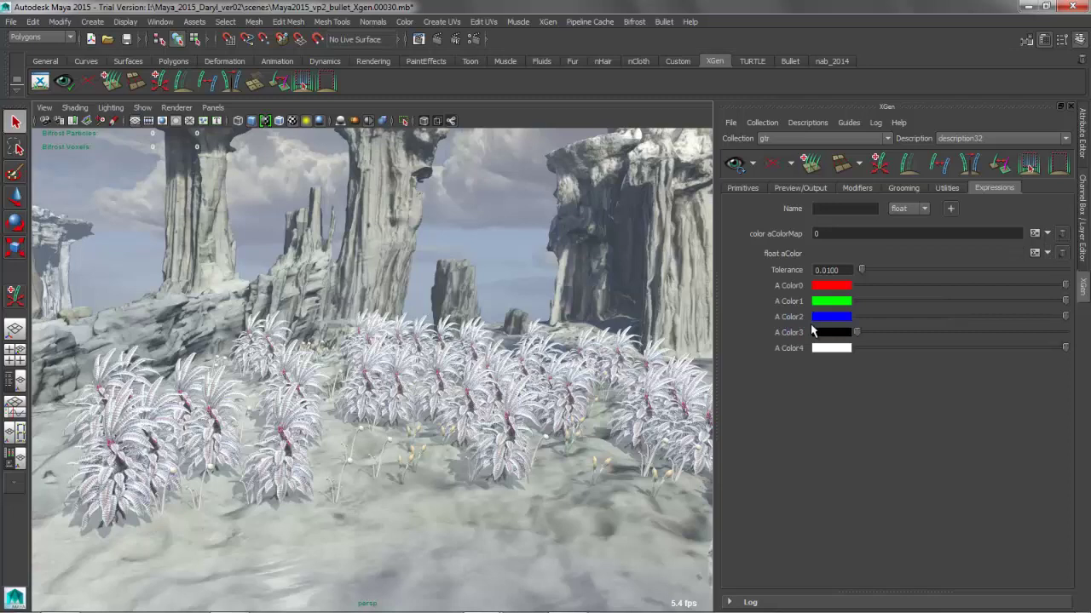
- Open the aColor code in the XGen Expression Editor and review the colour-to-index mapping
click(1034, 253)
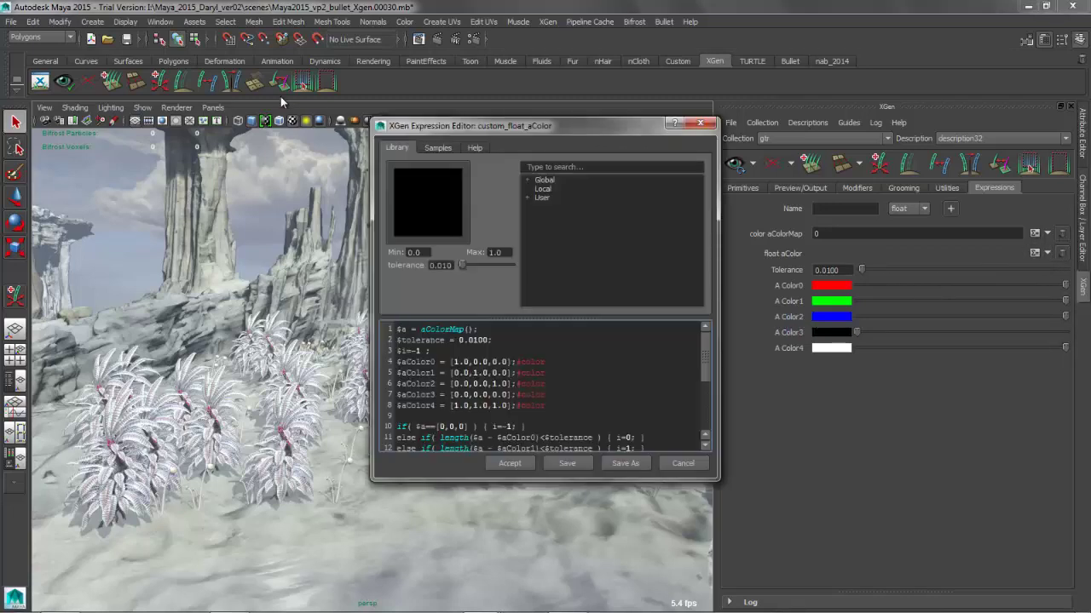
drag(501, 127, 418, 129)
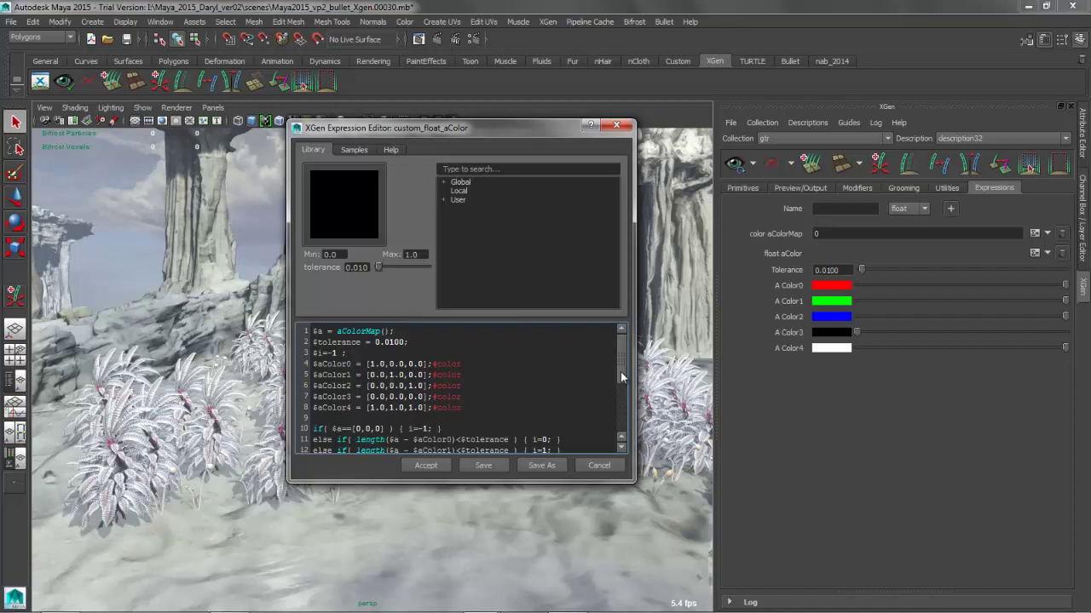
scroll(623, 375, down, 1)
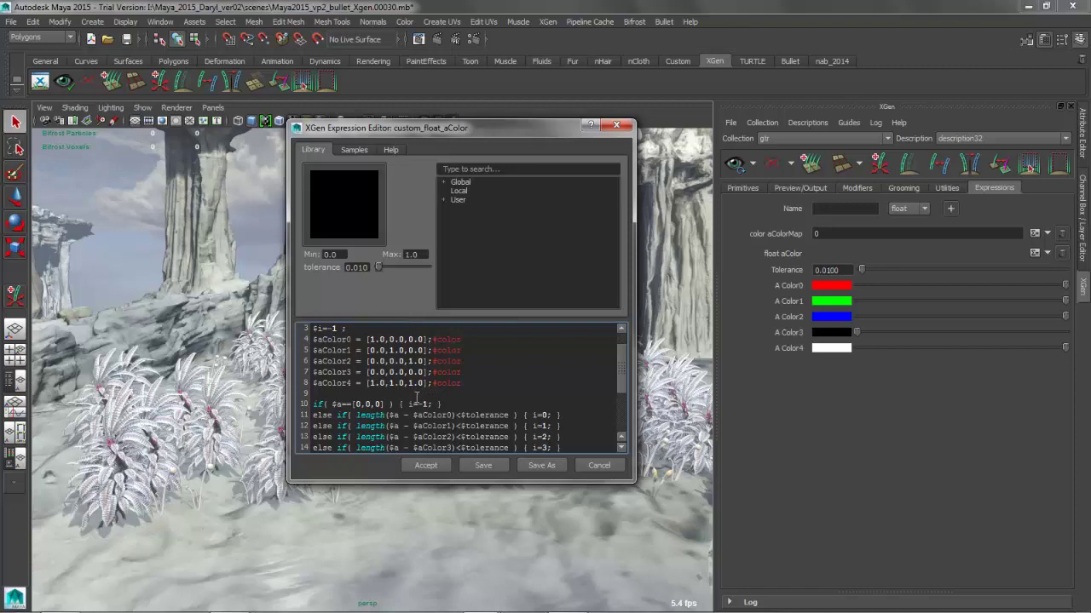
drag(622, 390, 622, 399)
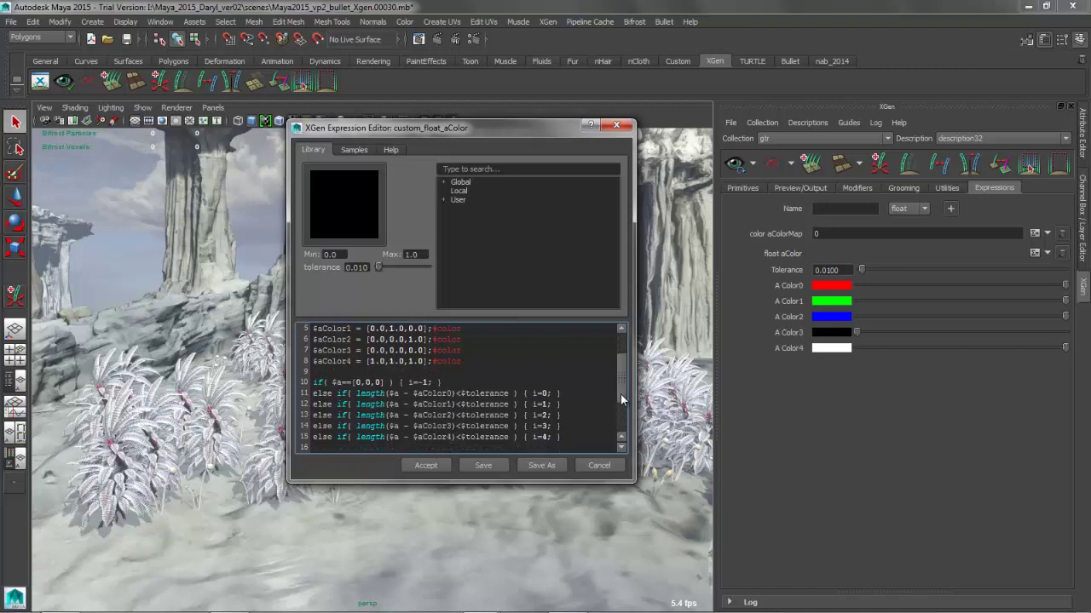
scroll(621, 380, up, 1)
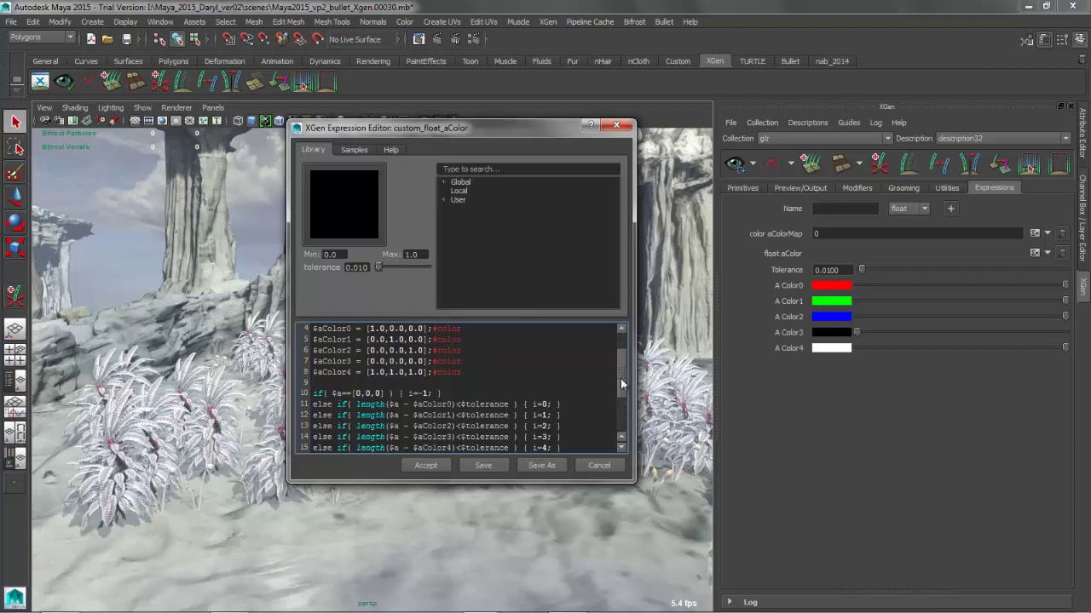
scroll(621, 380, up, 2)
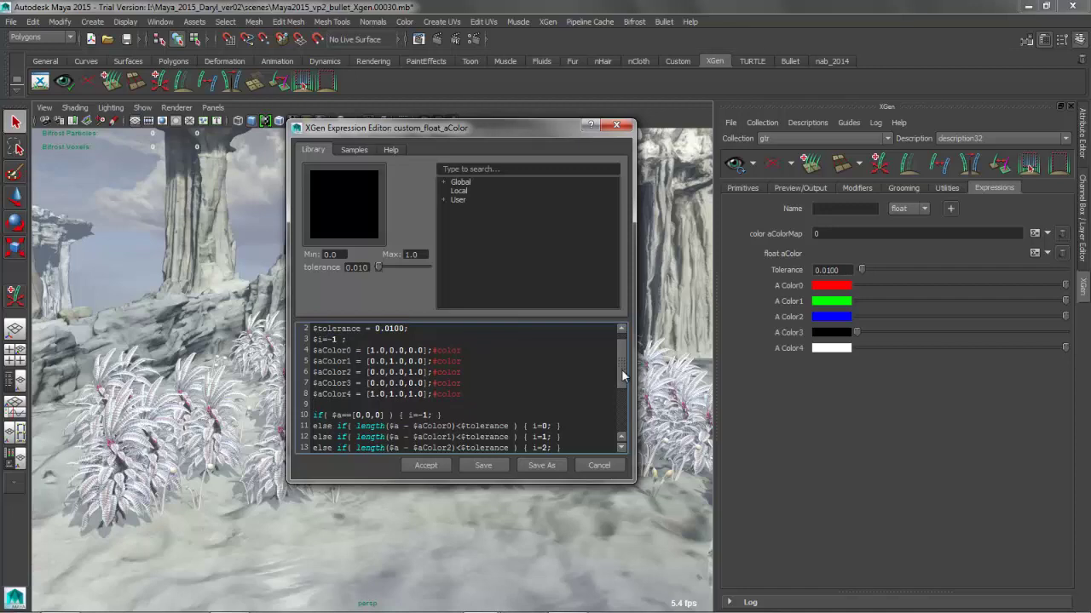
scroll(622, 386, down, 1)
scroll(622, 387, up, 1)
scroll(621, 388, down, 1)
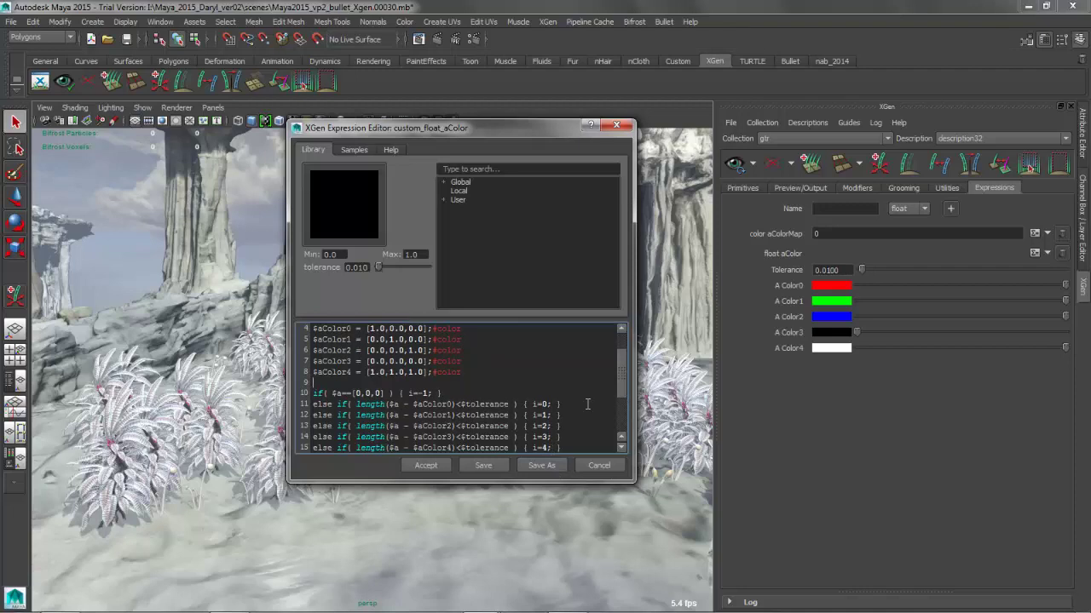
scroll(622, 388, up, 1)
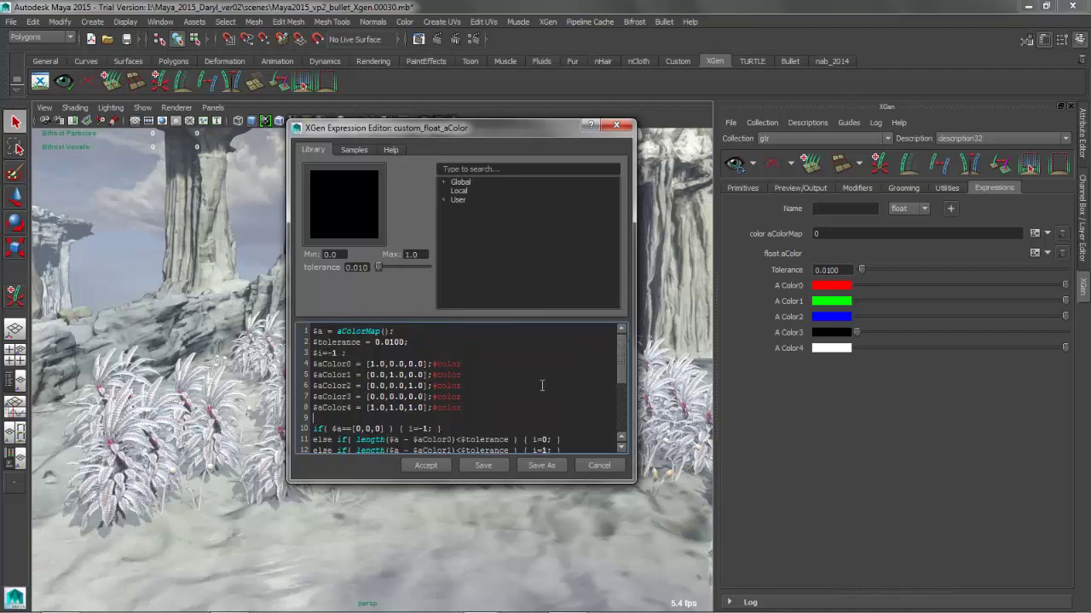
- Accept the aColor code and create white map custom_color_aColorMap for aColorMap
click(425, 465)
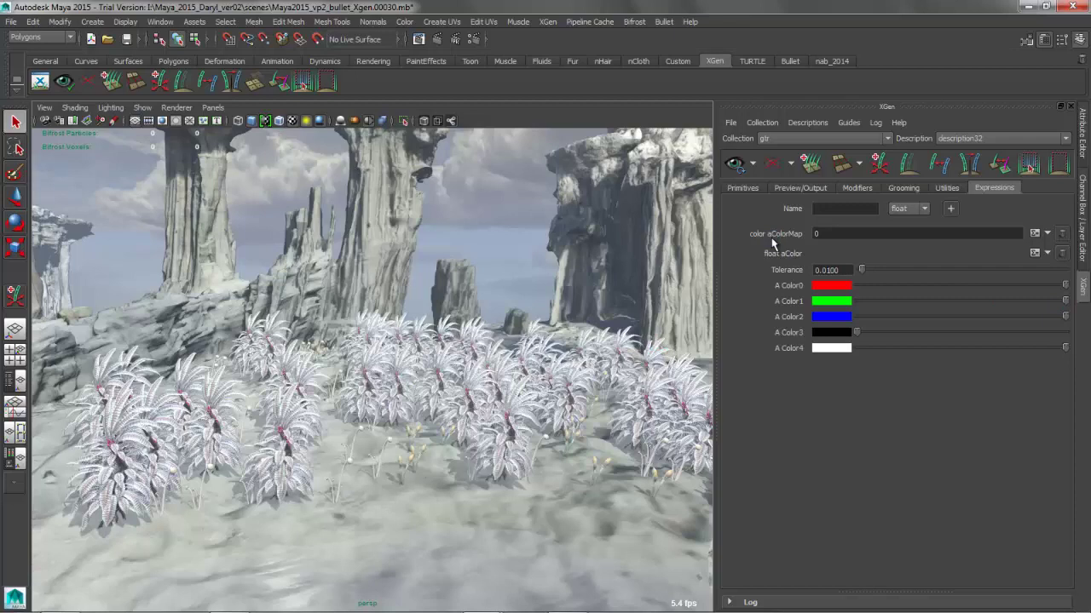
click(1047, 233)
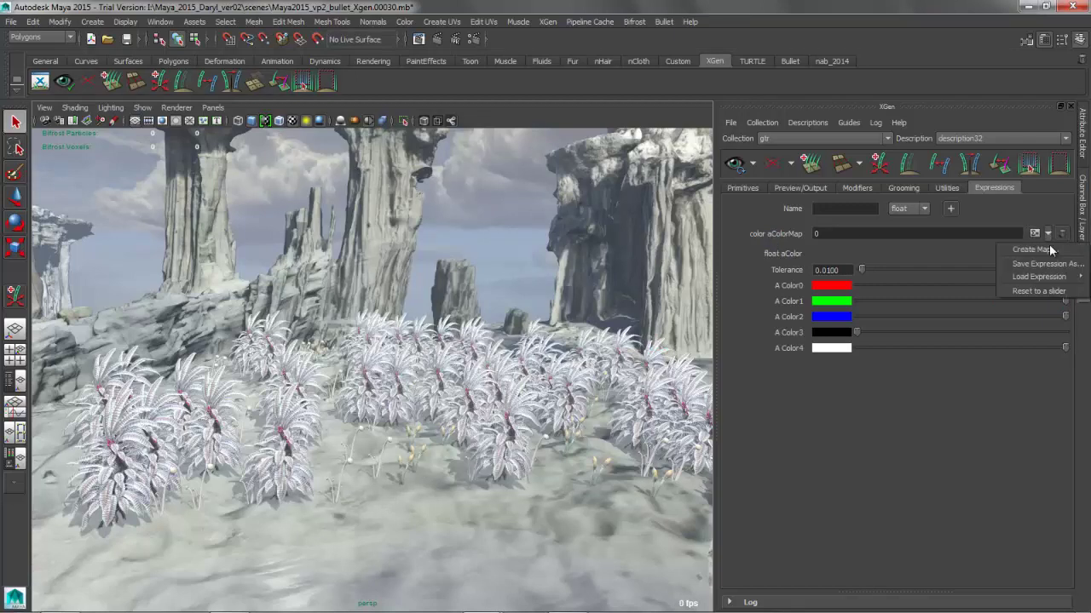
click(1031, 248)
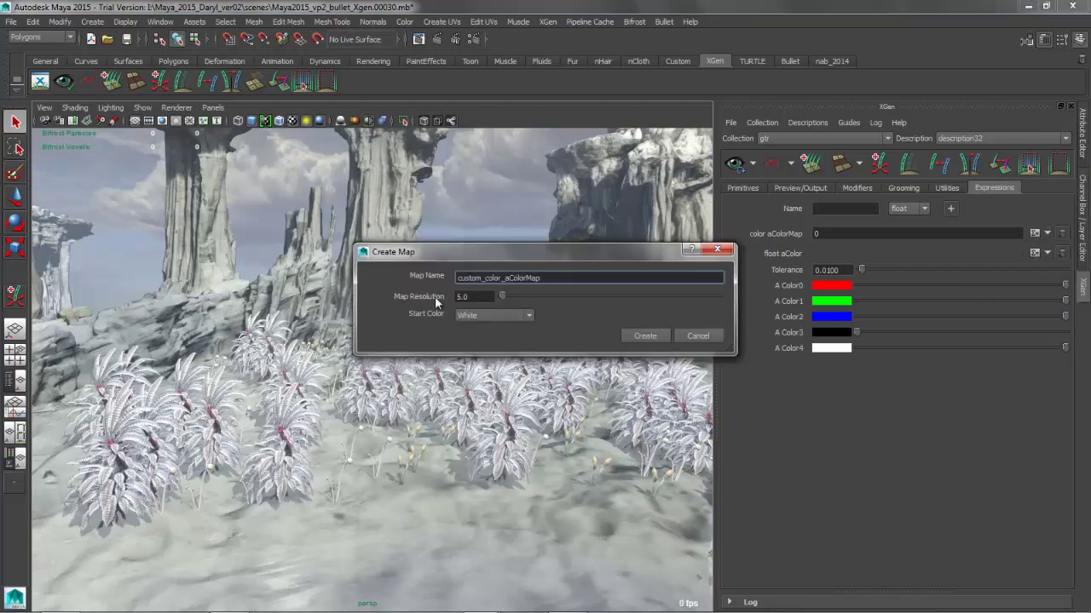
click(645, 336)
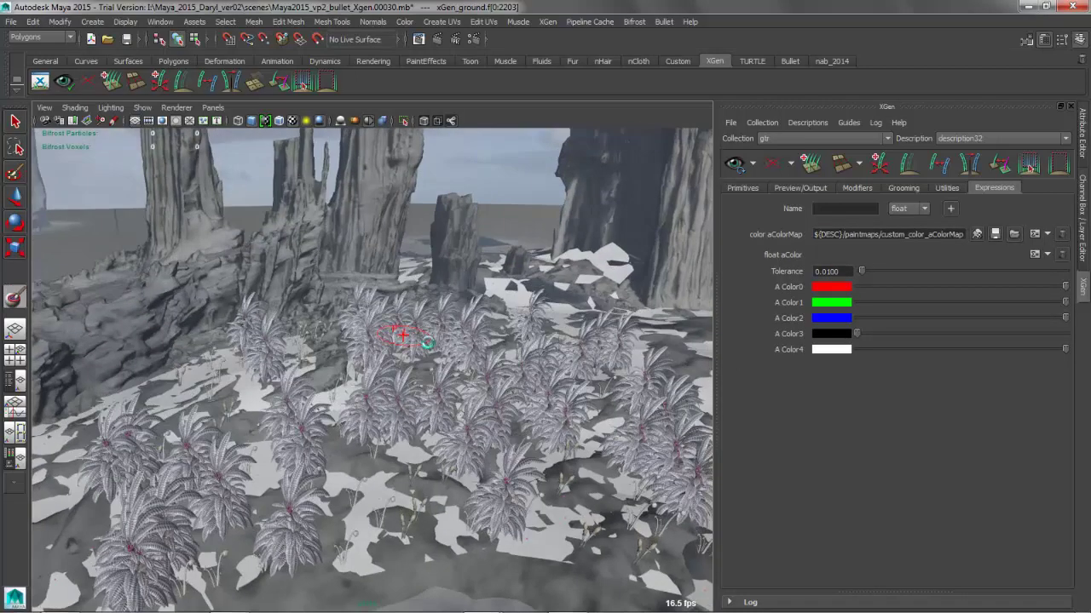
- Paint two red patches on the ground, centre and right
alt+drag(426, 335, 429, 333)
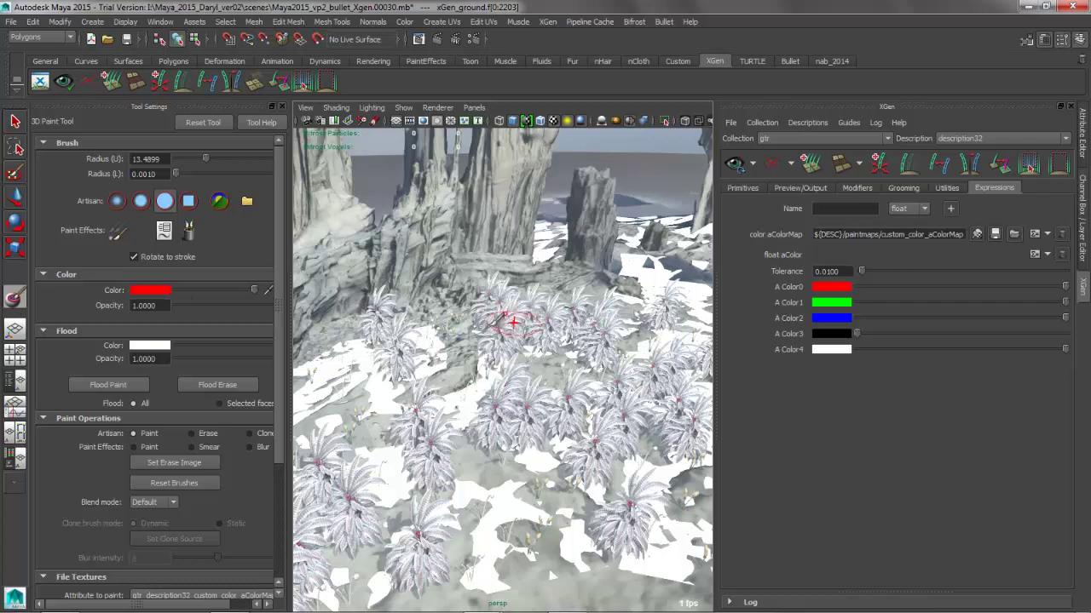
alt+drag(506, 323, 486, 316)
mouse_move(375, 399)
mouse_down()
mouse_move(443, 348)
mouse_move(423, 375)
mouse_move(481, 401)
mouse_up()
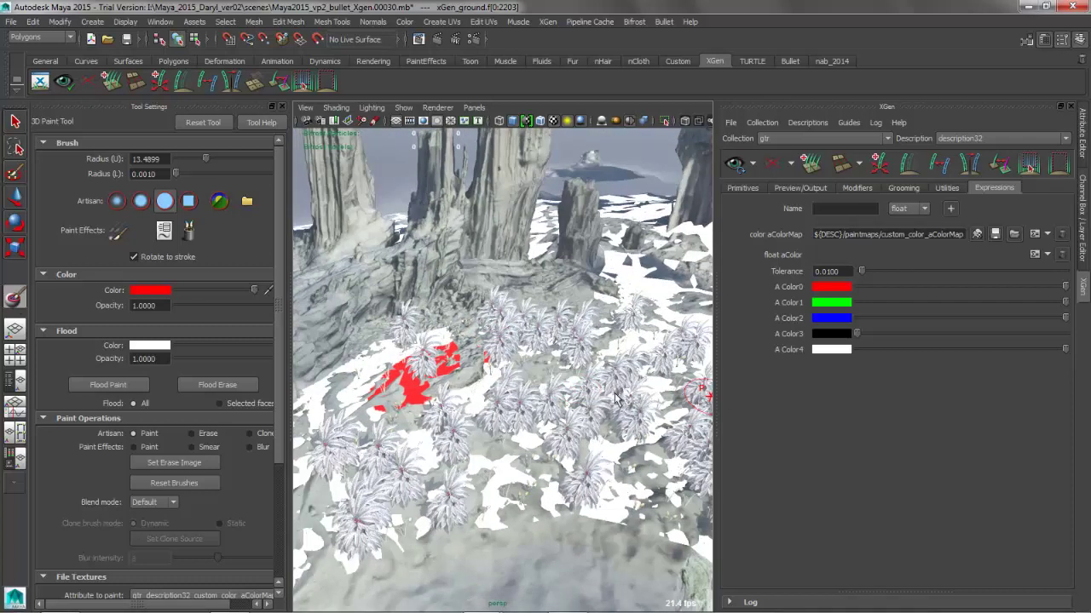
mouse_move(668, 387)
mouse_down()
mouse_move(615, 443)
mouse_move(639, 436)
mouse_move(600, 438)
mouse_up()
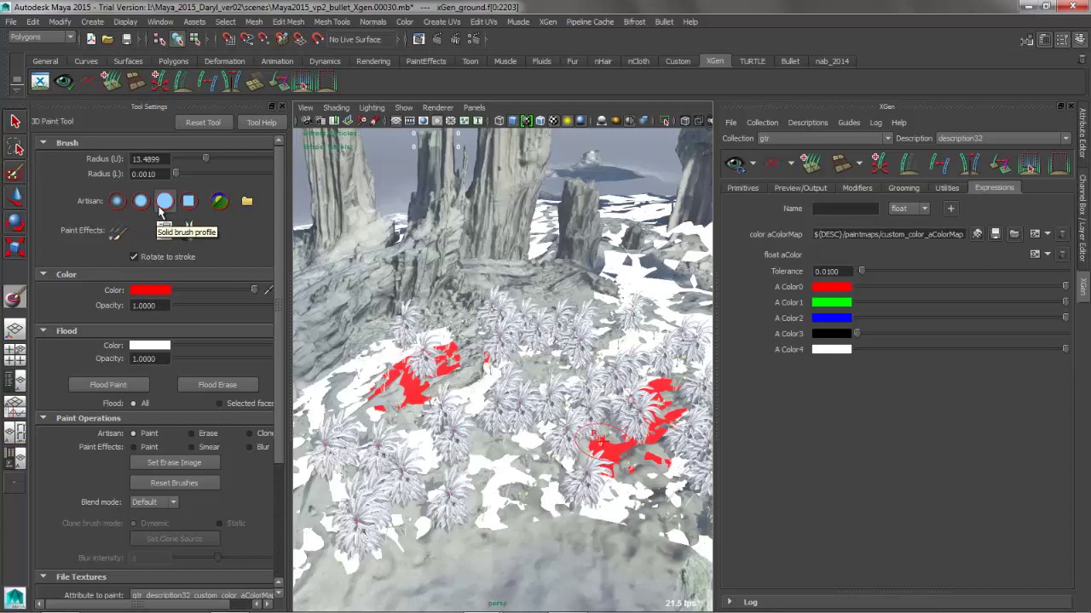
- Switch to green and paint patches at the left, centre and between plants
click(145, 289)
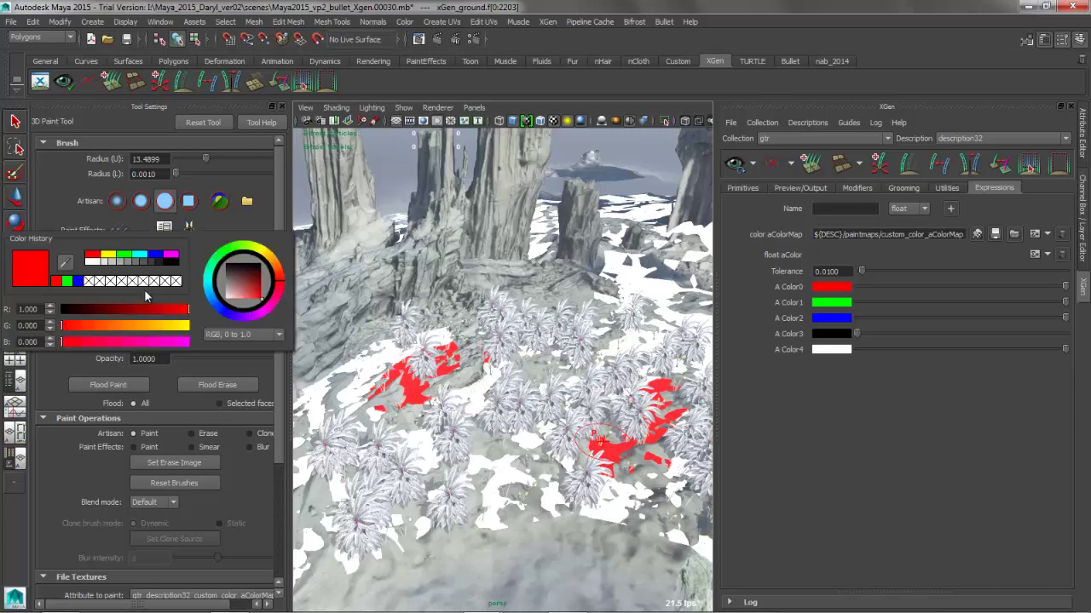
click(67, 281)
drag(339, 424, 303, 464)
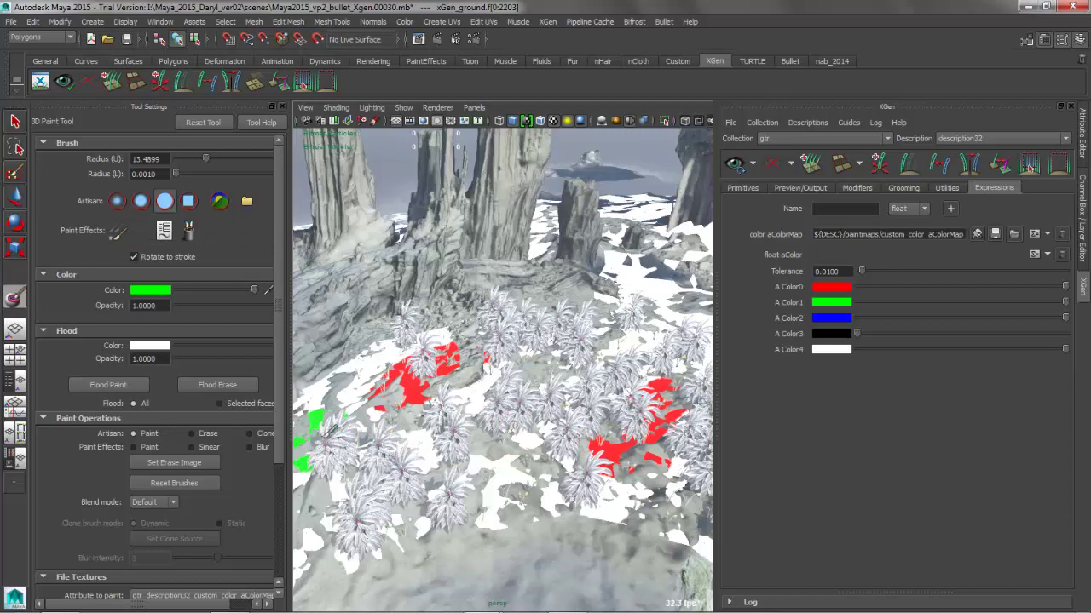
mouse_move(477, 439)
mouse_down()
mouse_move(511, 456)
mouse_move(532, 433)
mouse_move(513, 400)
mouse_move(477, 388)
mouse_move(416, 436)
mouse_up()
drag(616, 332, 639, 315)
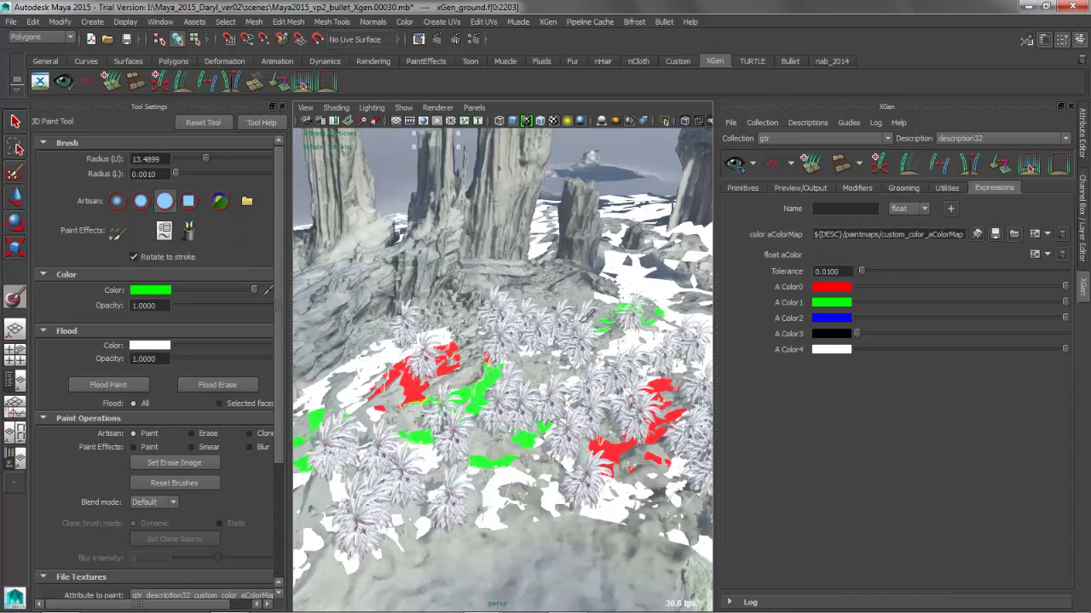
- Switch to blue and paint strokes centre-right, upper-right and left of centre
click(144, 291)
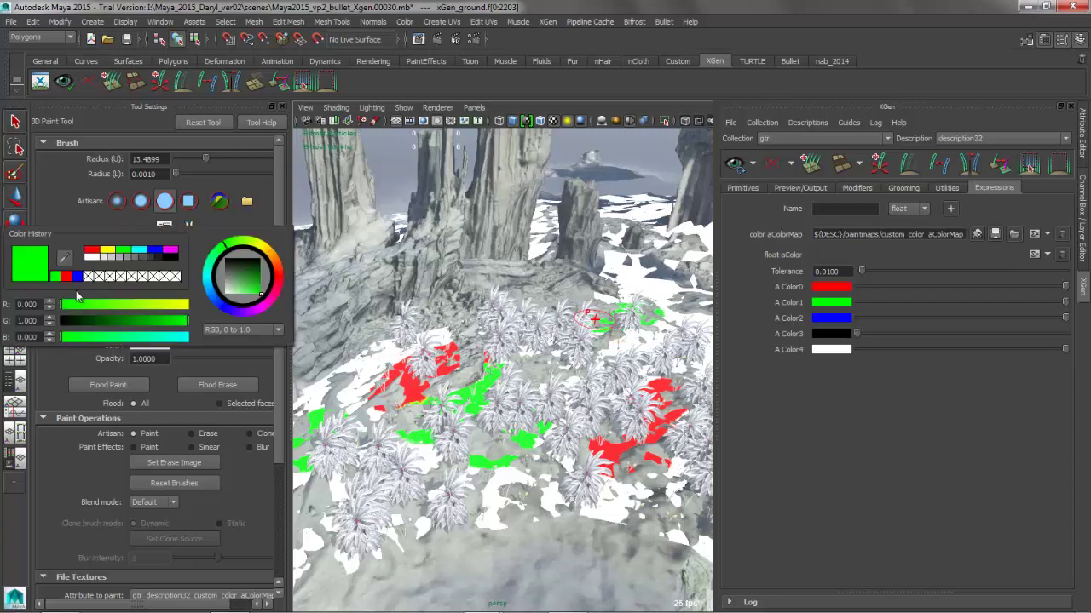
click(78, 283)
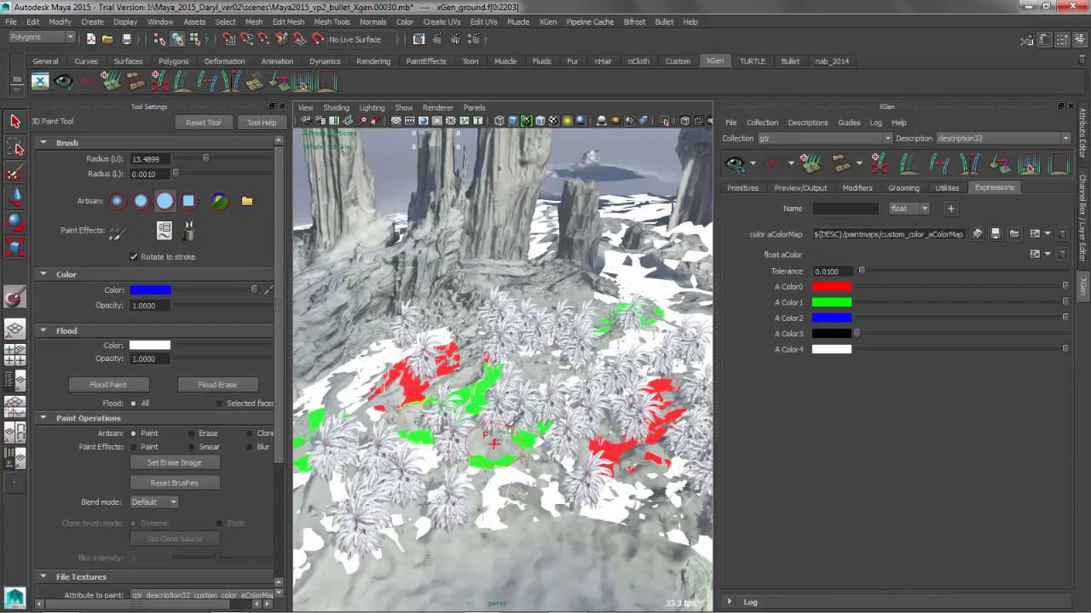
mouse_move(505, 421)
mouse_down()
mouse_move(545, 383)
mouse_move(580, 382)
mouse_move(535, 474)
mouse_move(409, 470)
mouse_move(648, 498)
mouse_move(686, 492)
mouse_up()
mouse_move(703, 358)
mouse_down()
mouse_move(613, 345)
mouse_move(596, 331)
mouse_up()
mouse_move(413, 334)
mouse_down()
mouse_move(340, 380)
mouse_move(394, 349)
mouse_up()
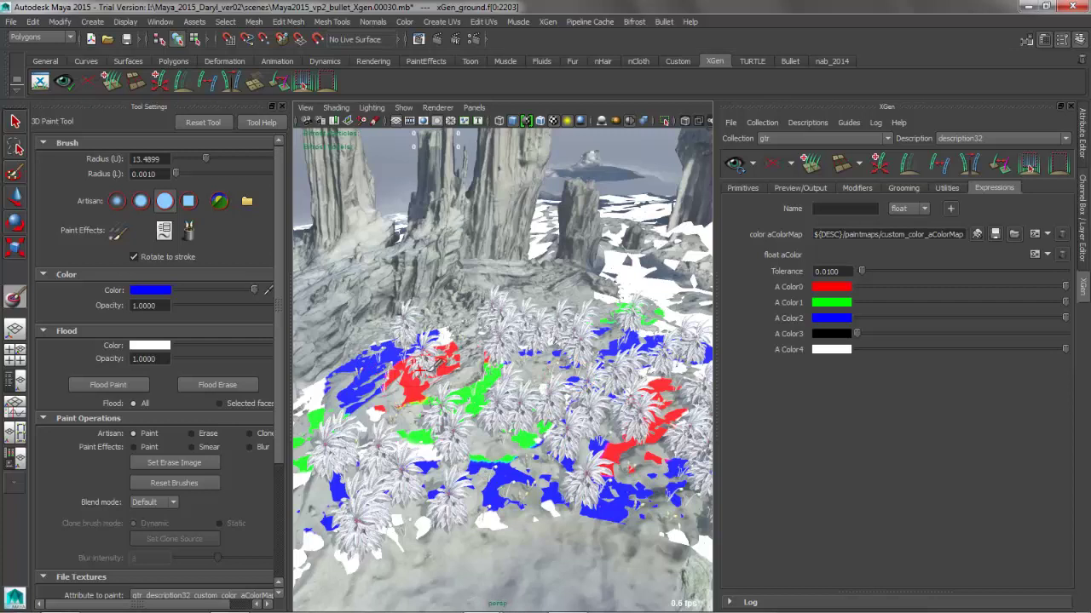
alt+drag(443, 375, 515, 368)
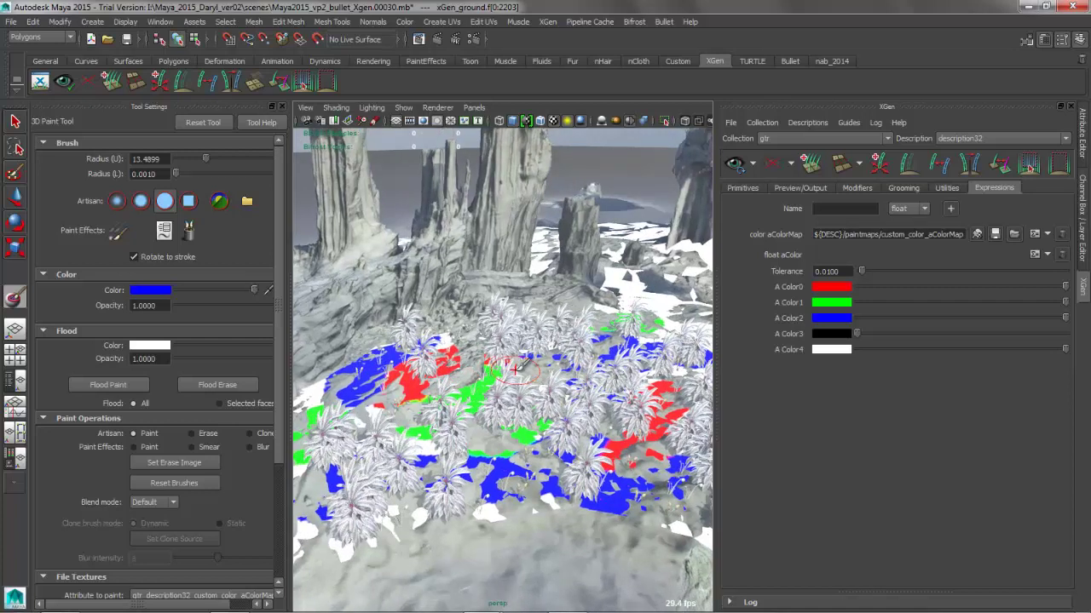
- Load the Primitive_Index_from_map expression ($a = aColor(); $a!=-1 ? $a : 0) into the archive Index
click(740, 189)
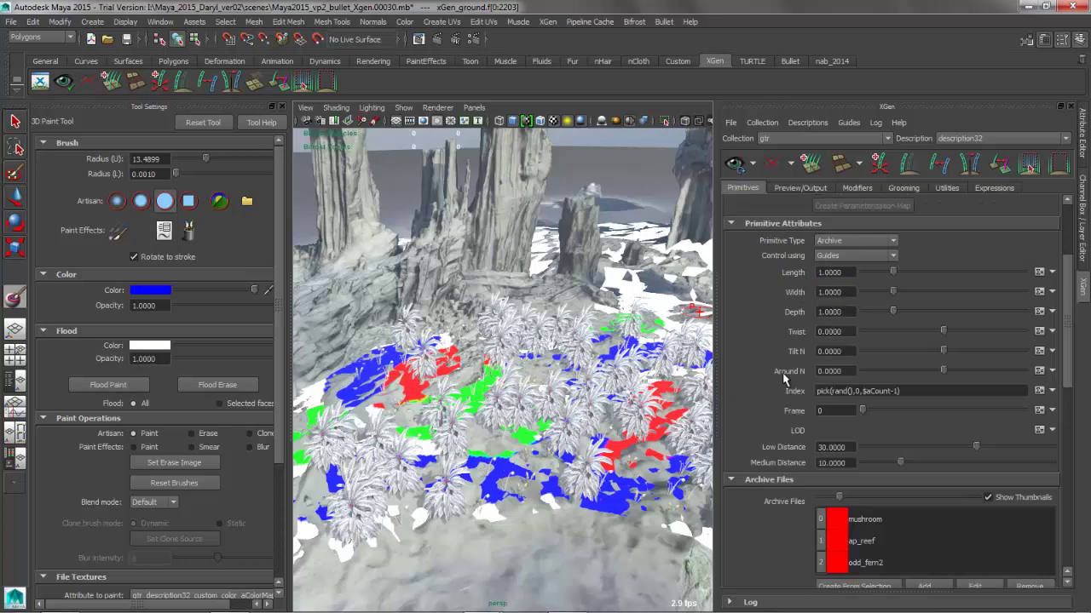
alt+drag(494, 334, 503, 333)
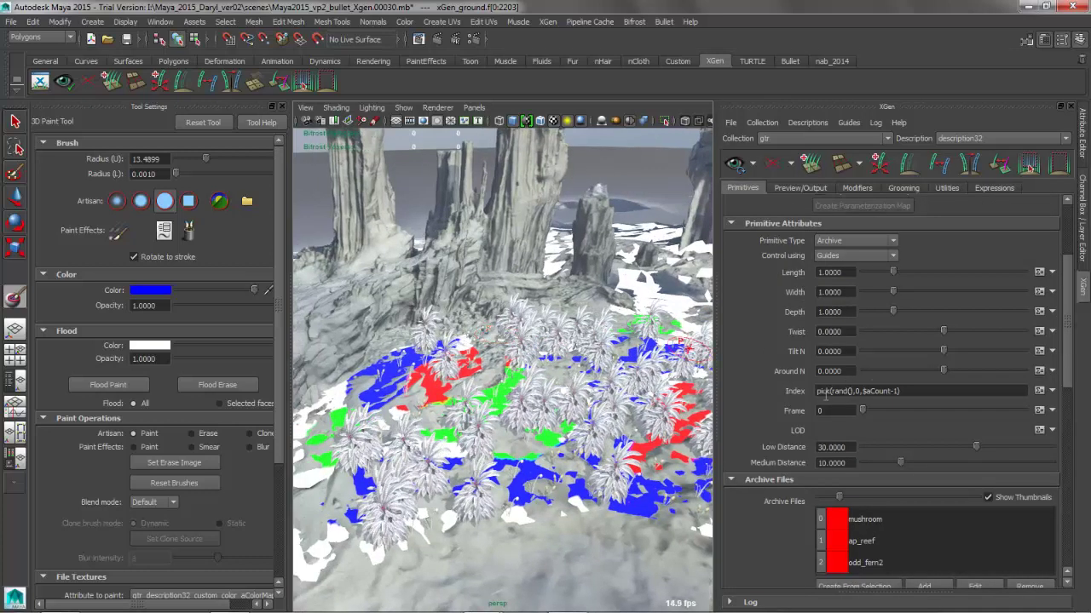
click(1053, 391)
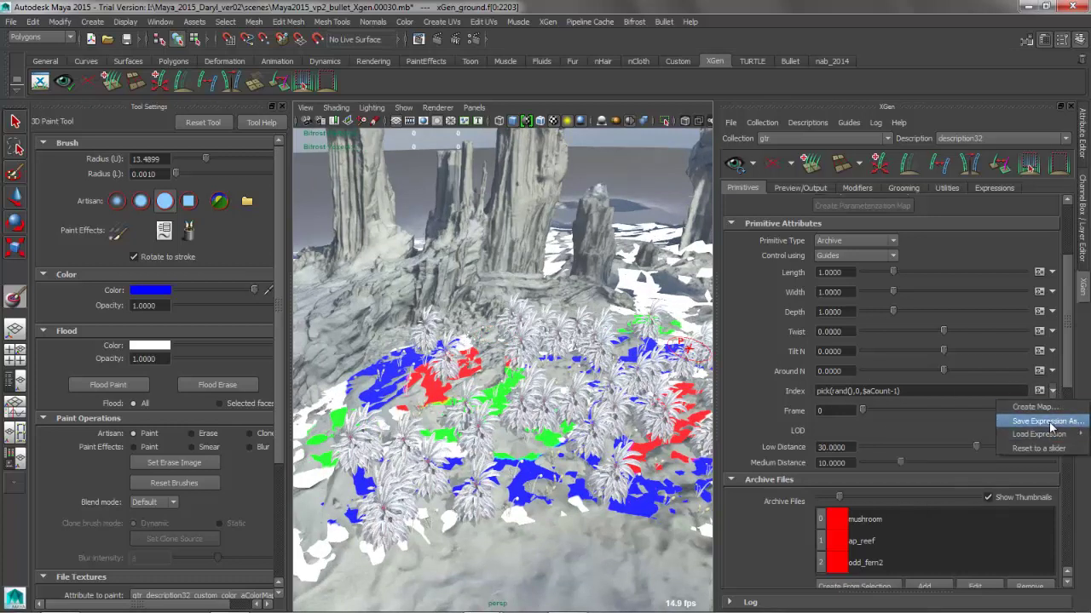
mouse_move(1048, 435)
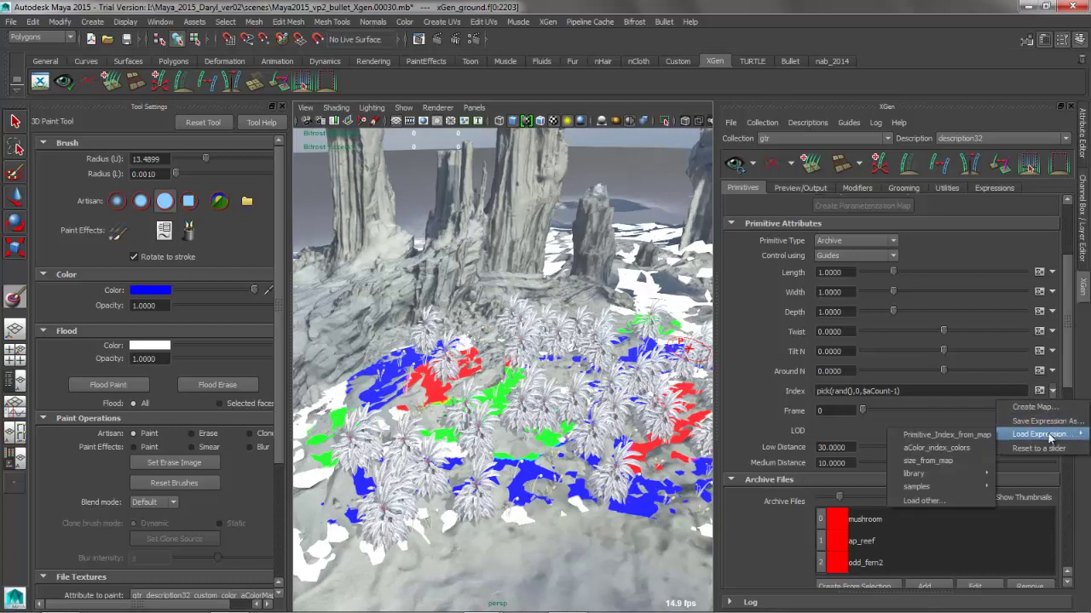
click(952, 437)
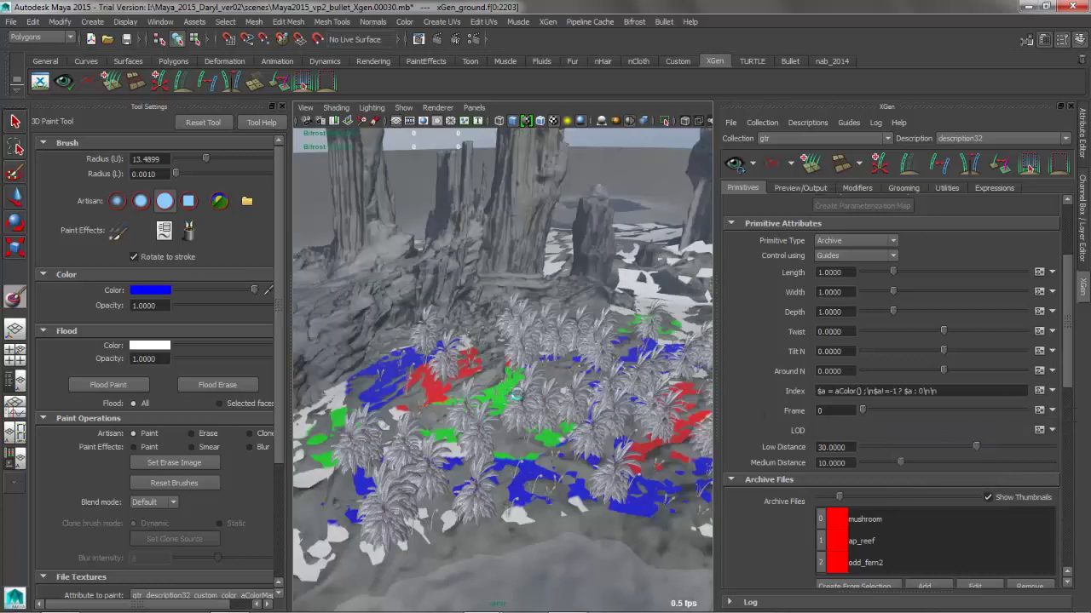
mouse_move(508, 393)
alt+mouse_down()
mouse_move(552, 382)
mouse_move(576, 351)
mouse_move(593, 356)
alt+mouse_up()
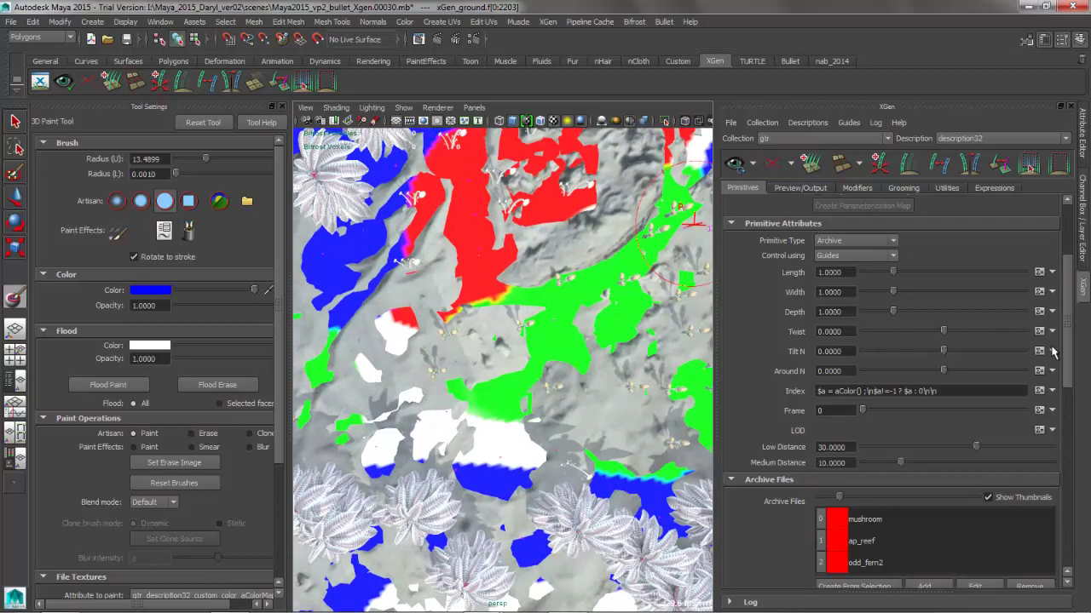
- Change the Primitives Density value from 0.005 to 0.02
scroll(1066, 346, up, 3)
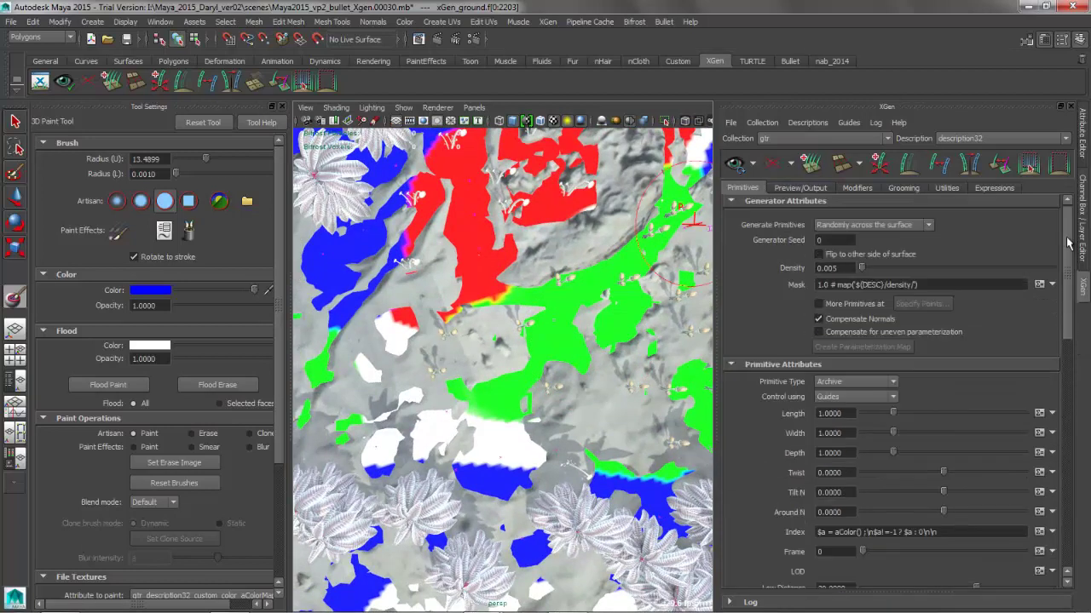
double_click(842, 270)
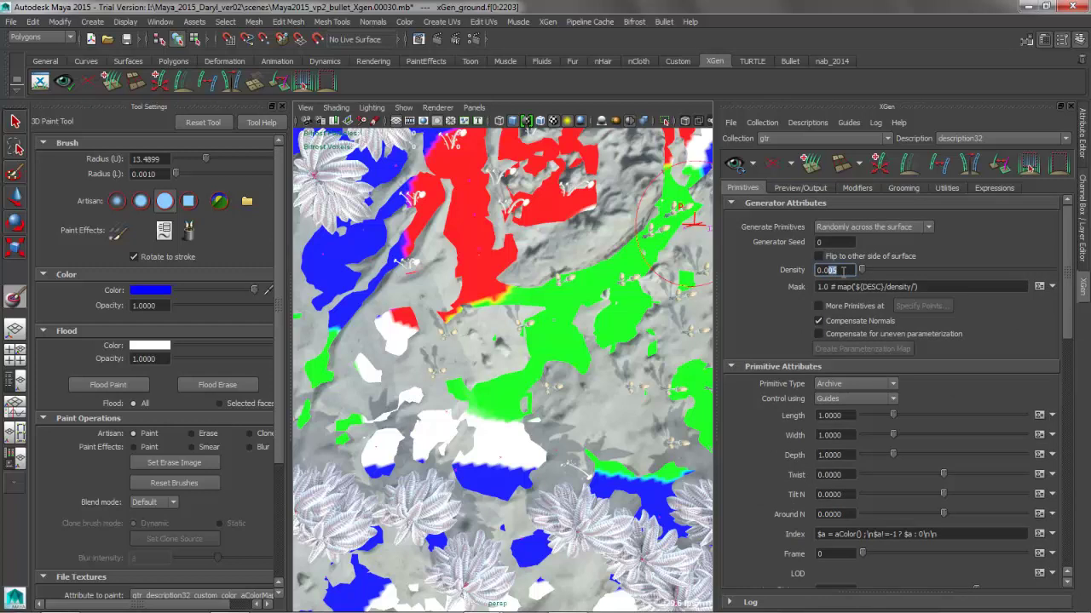
text(0.02)
key(Return)
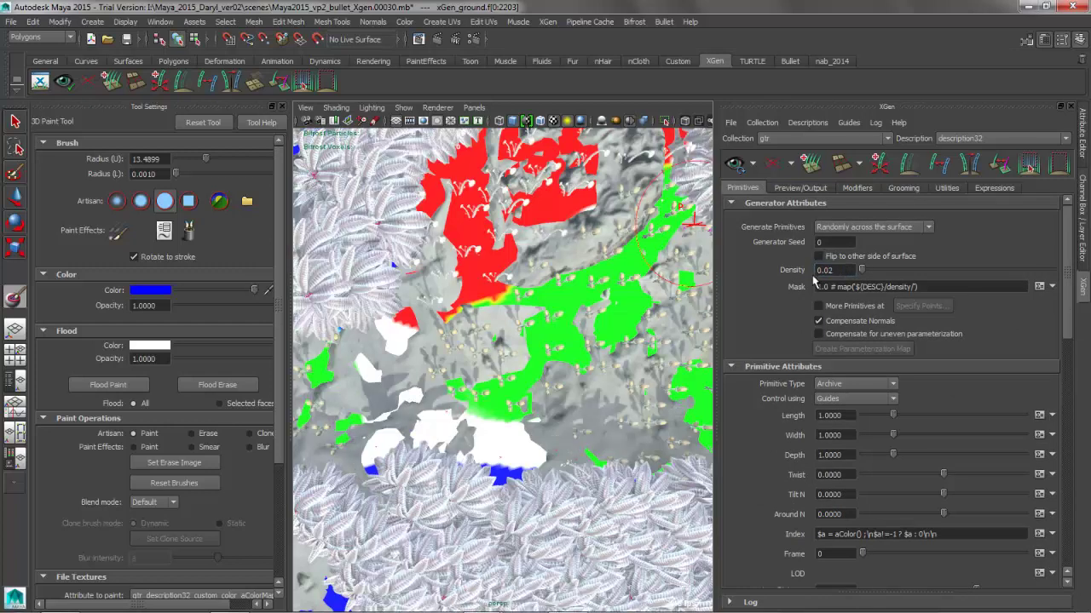
- Orbit and zoom to a low close view of the plants and mushrooms on the red and green ground
mouse_move(451, 419)
alt+mouse_down()
mouse_move(438, 390)
mouse_move(519, 383)
alt+mouse_up()
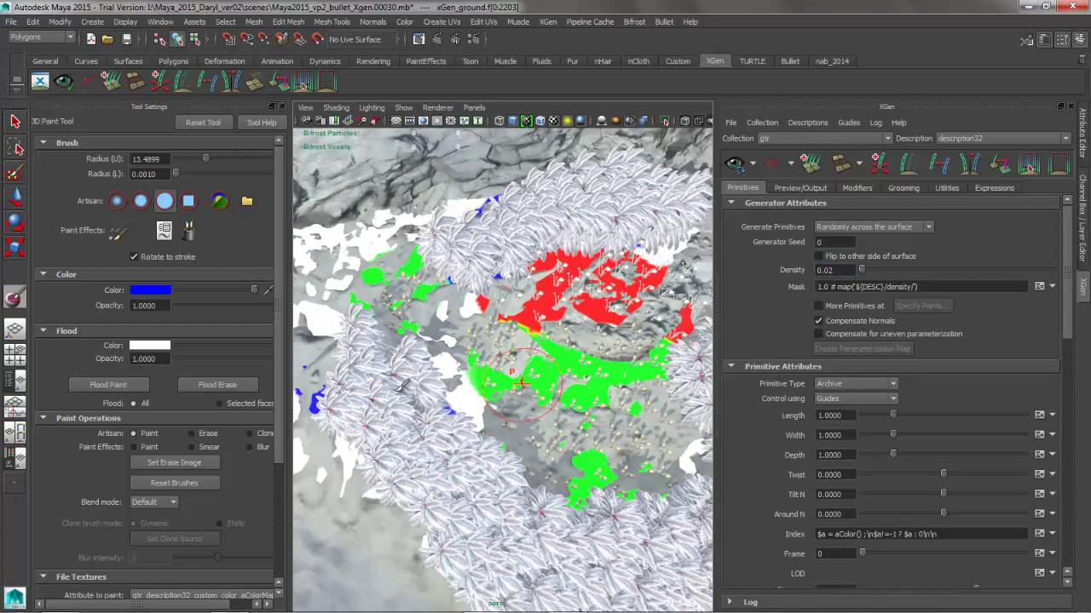
alt+drag(417, 398, 416, 450)
alt+right_drag(469, 426, 625, 419)
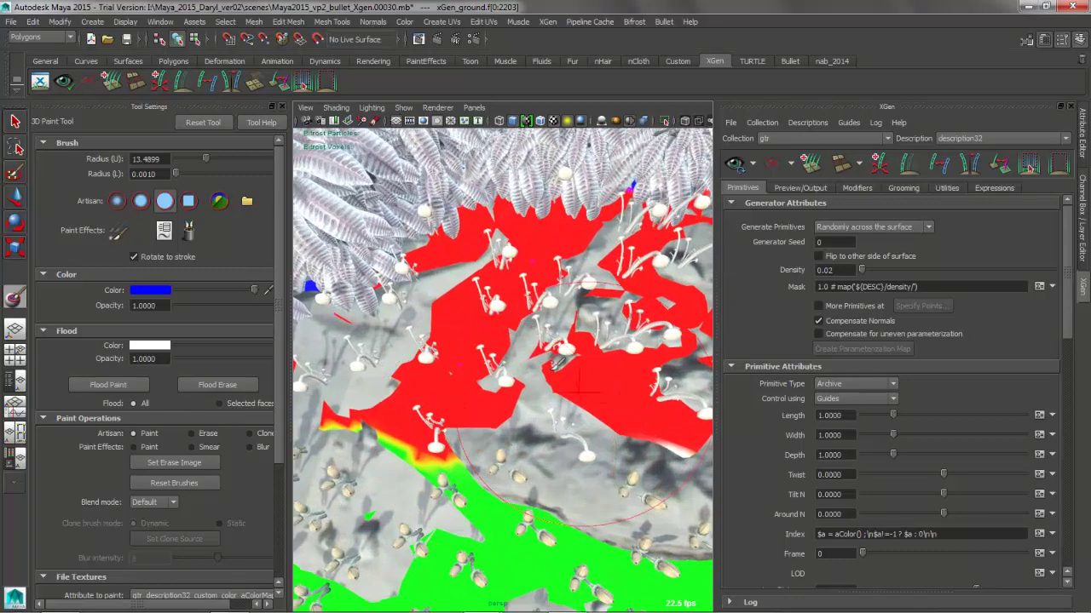
alt+drag(436, 421, 432, 380)
alt+right_drag(432, 380, 498, 378)
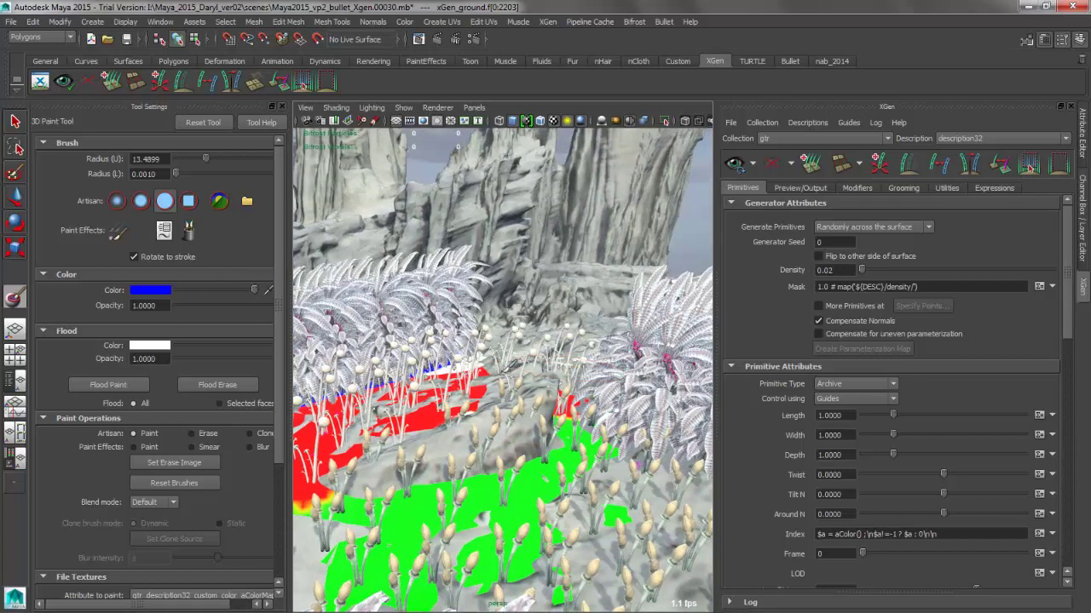
- Show and hide the Outliner, then close the paint Tool Settings panel to widen the perspective view
click(14, 381)
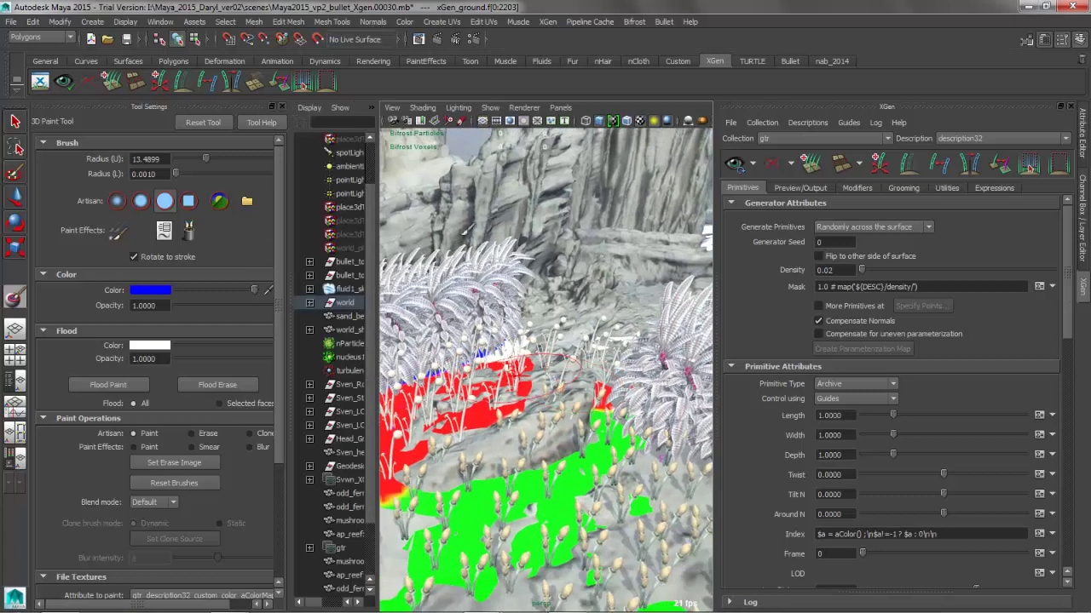
key(space)
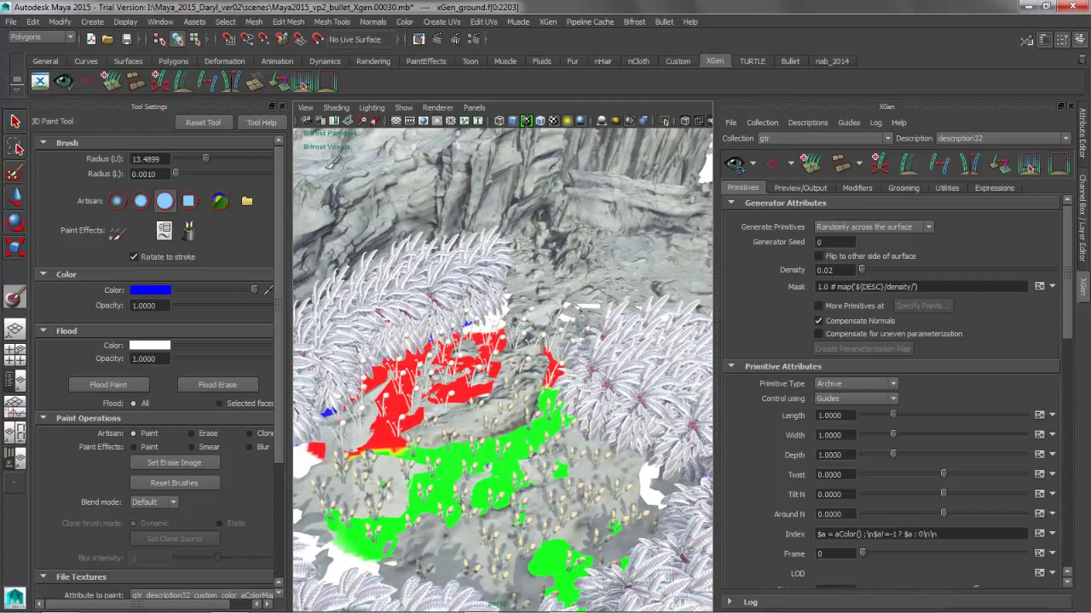
click(276, 105)
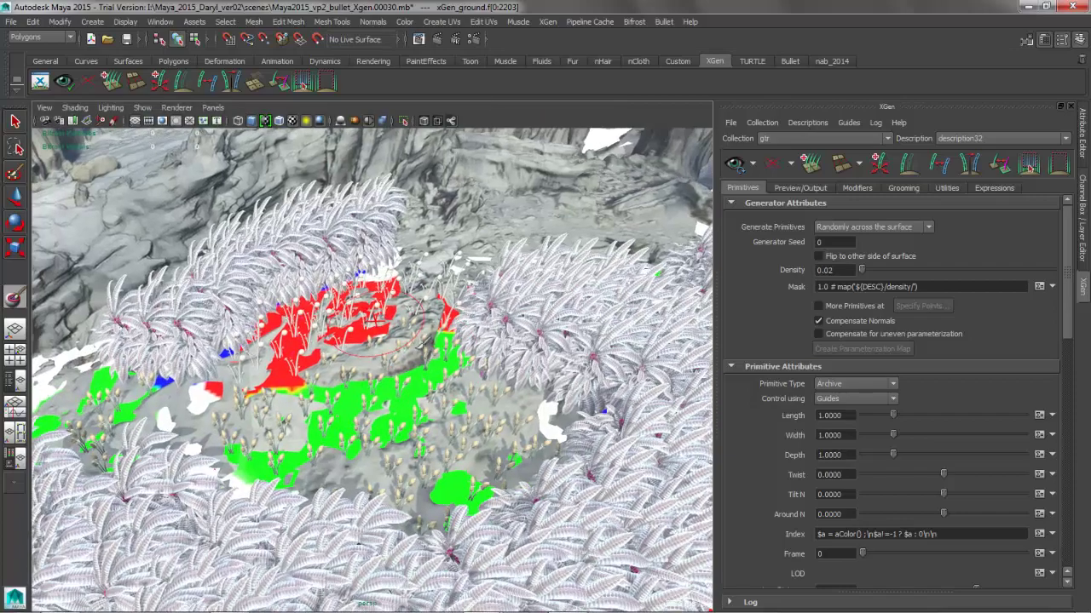